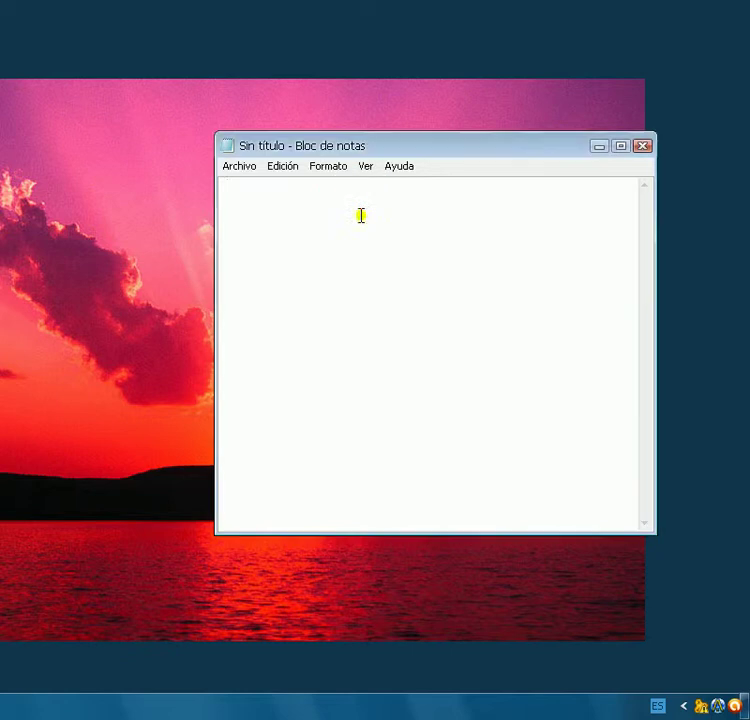
Step: Type 'hola amigos de youtube hoy les enseñare a como hacer avion en paint', fixing typos
{"action": "left_click", "coordinate": [361, 216]}
{"action": "type", "text": "hola"}
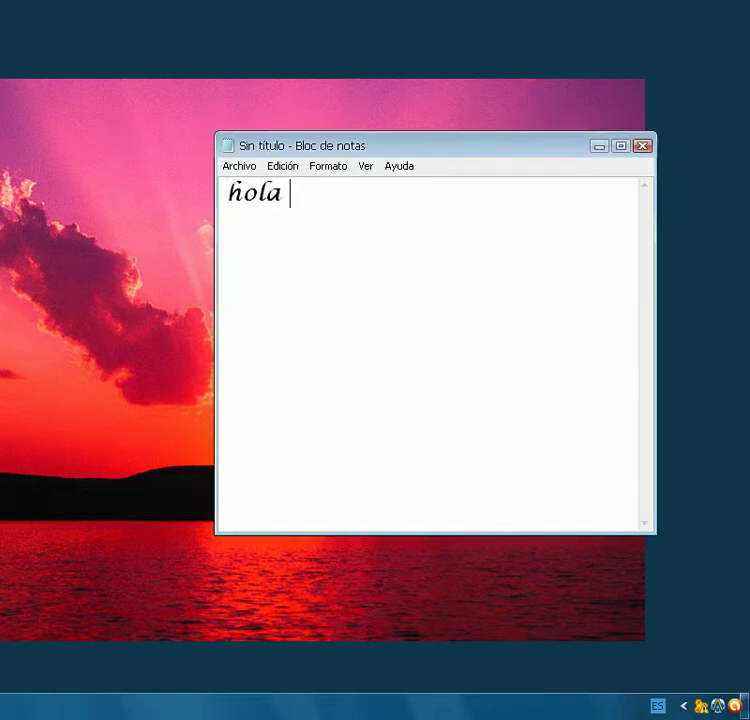
{"action": "type", "text": " amigos de yot"}
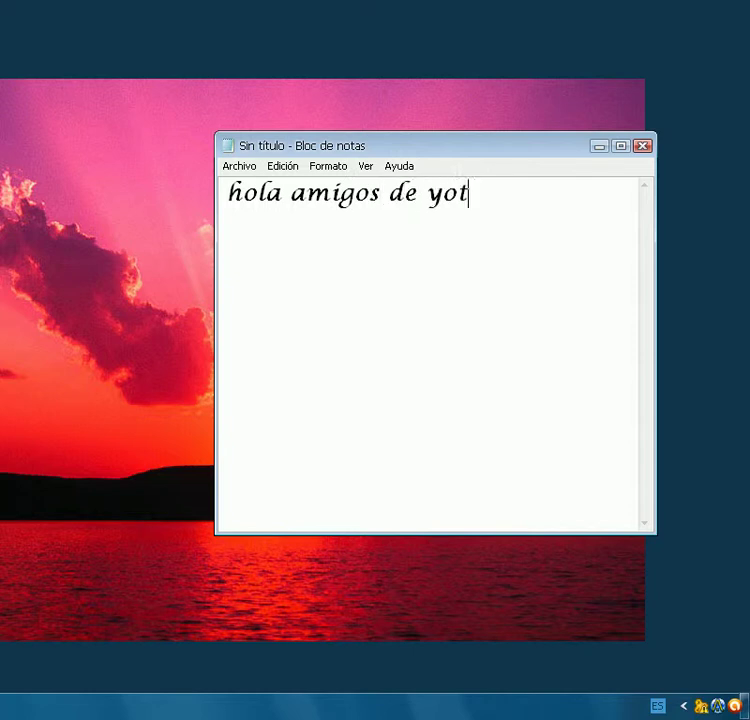
{"action": "key", "text": "BackSpace"}
{"action": "type", "text": "utue"}
{"action": "key", "text": "BackSpace"}
{"action": "type", "text": "hoy"}
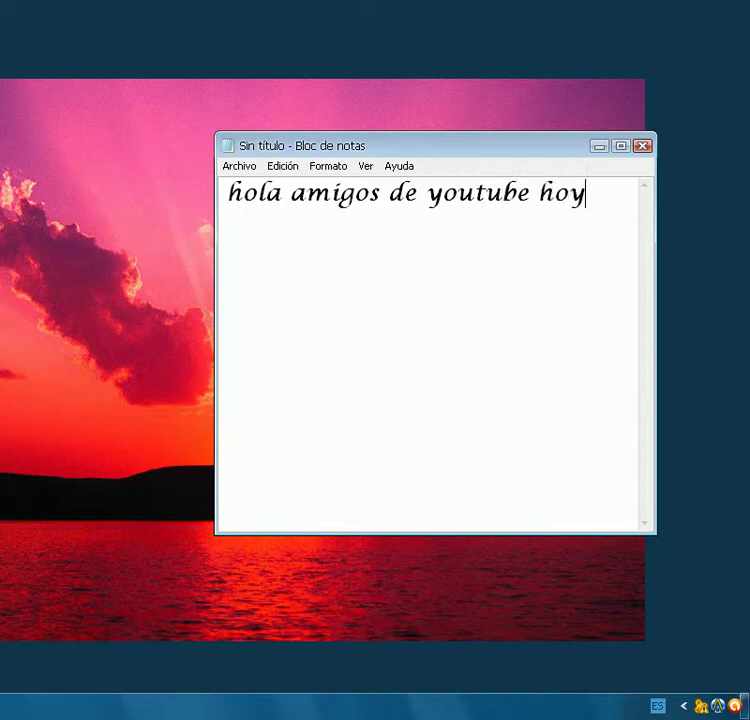
{"action": "type", "text": " les em"}
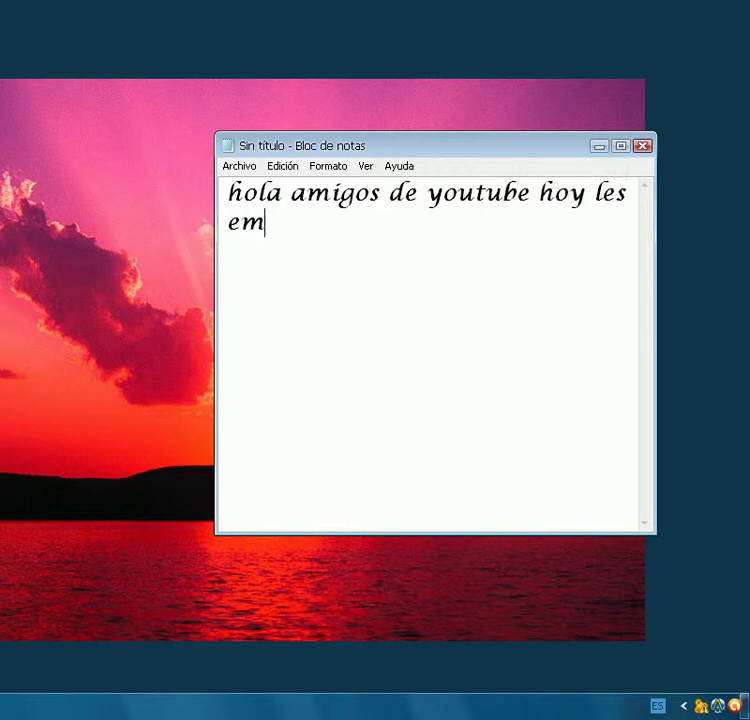
{"action": "key", "text": "BackSpace"}
{"action": "type", "text": "nseñare"}
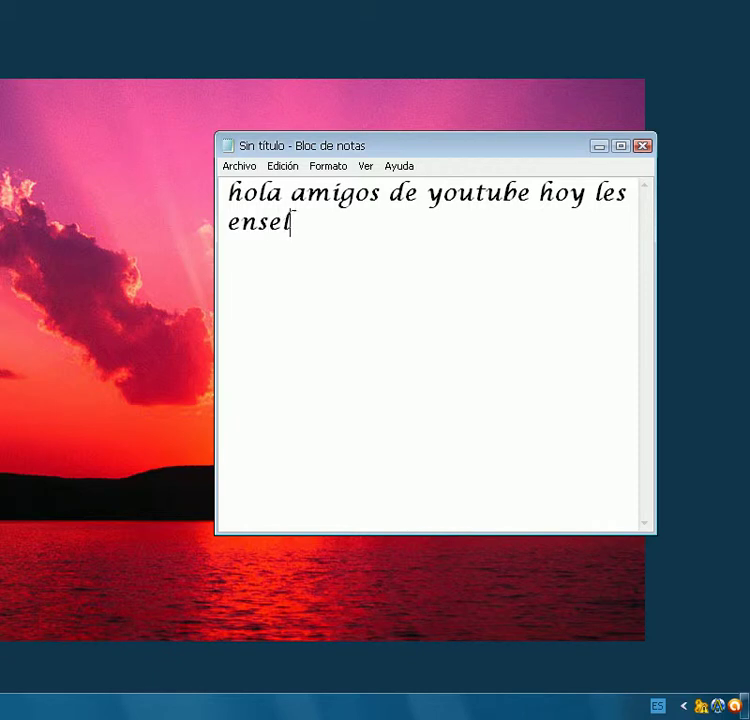
{"action": "type", "text": " a "}
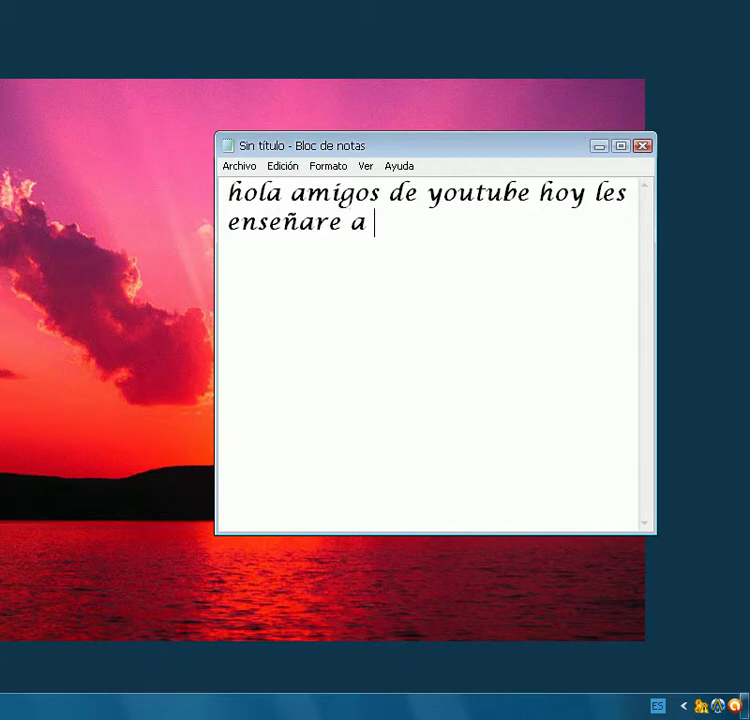
{"action": "type", "text": "como "}
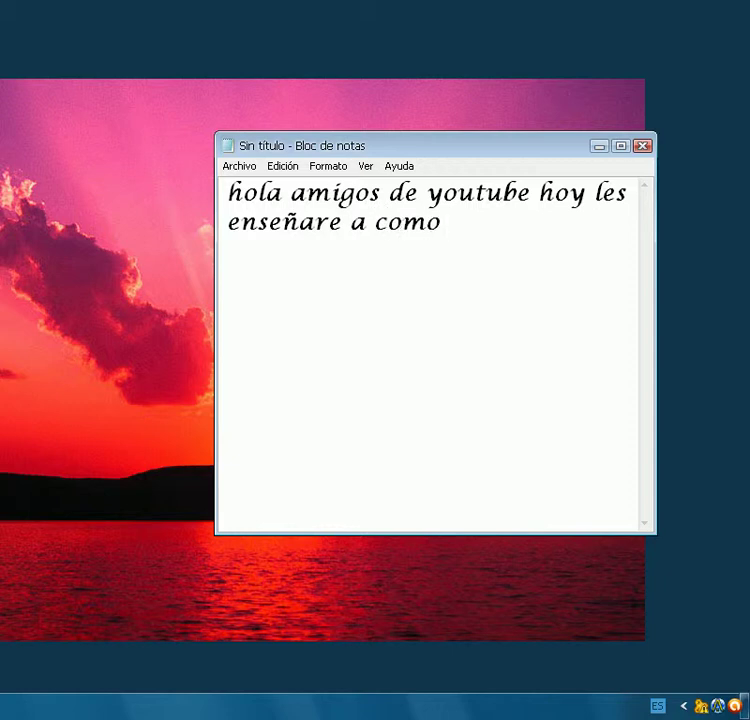
{"action": "type", "text": "hacer avion "}
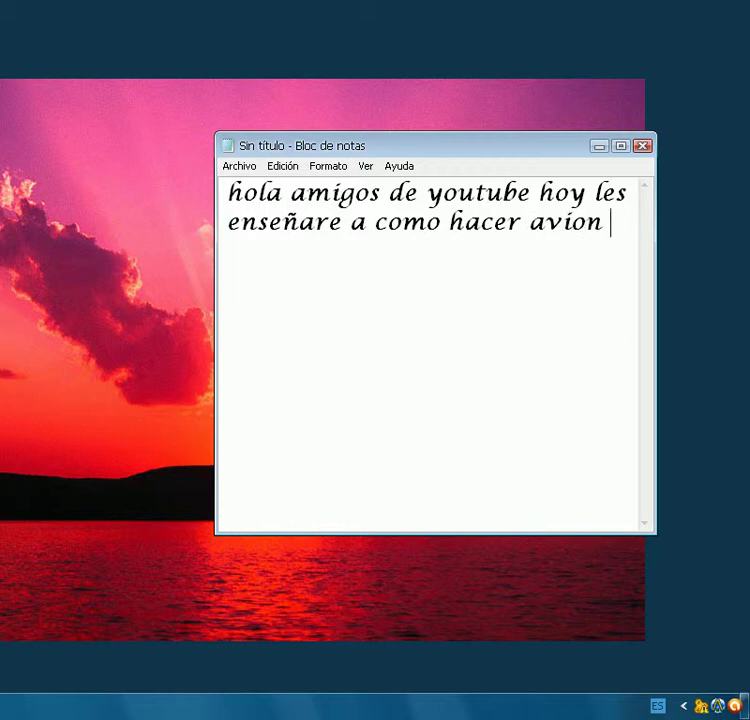
{"action": "type", "text": "en oaint"}
{"action": "key", "text": "BackSpace"}
{"action": "key", "text": "BackSpace"}
{"action": "key", "text": "BackSpace"}
{"action": "type", "text": "aint"}
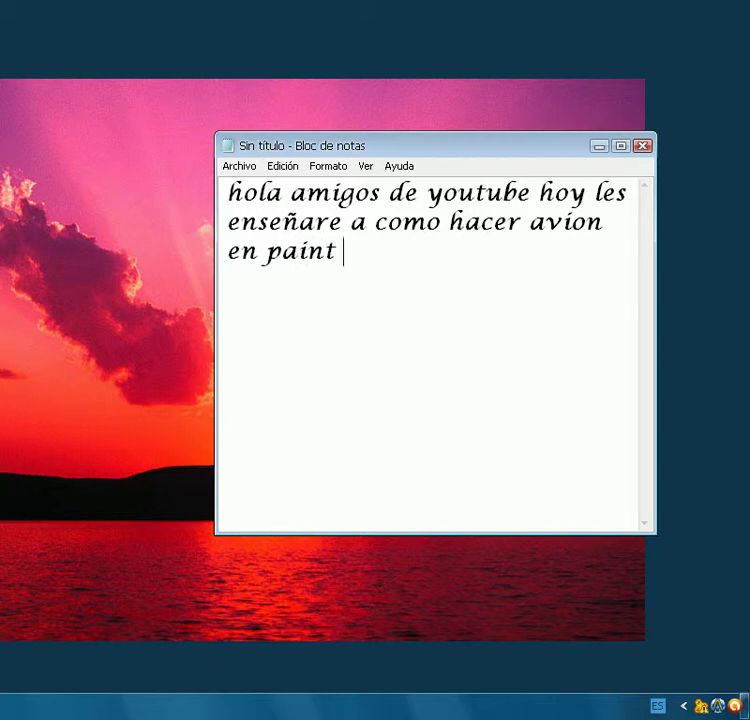
Step: Insert 'de papel' before 'en paint' and end the note with 'ok dan a paint'
{"action": "left_click", "coordinate": [614, 217]}
{"action": "type", "text": "de papel"}
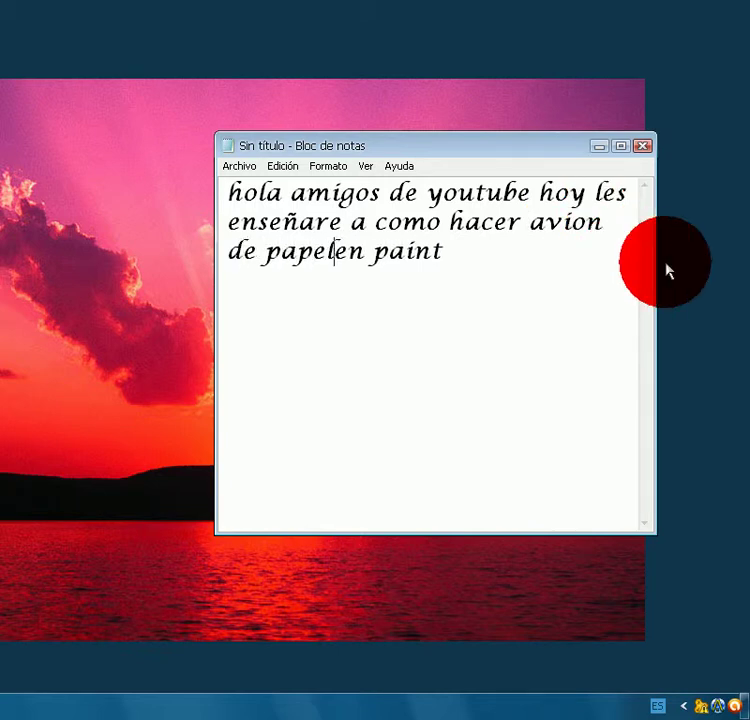
{"action": "left_click", "coordinate": [534, 248]}
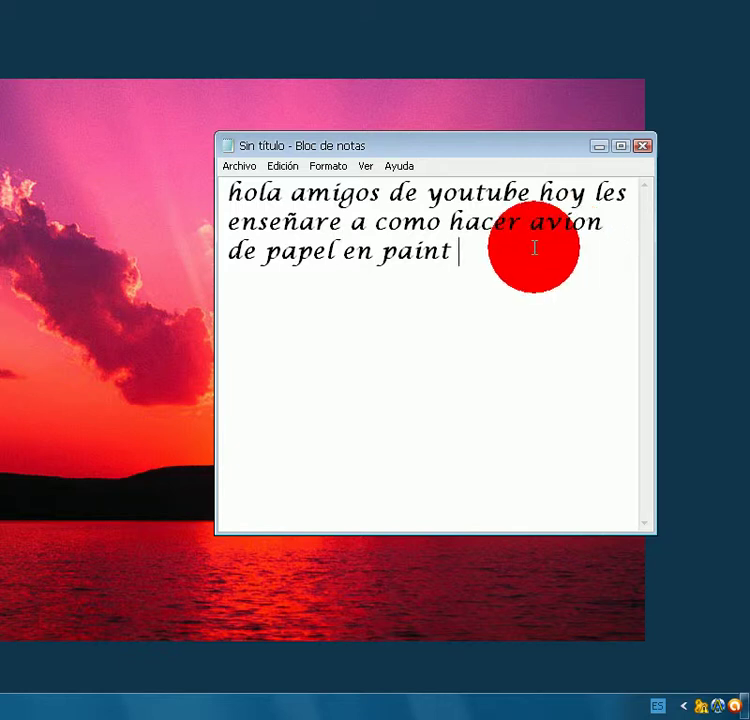
{"action": "type", "text": "ok"}
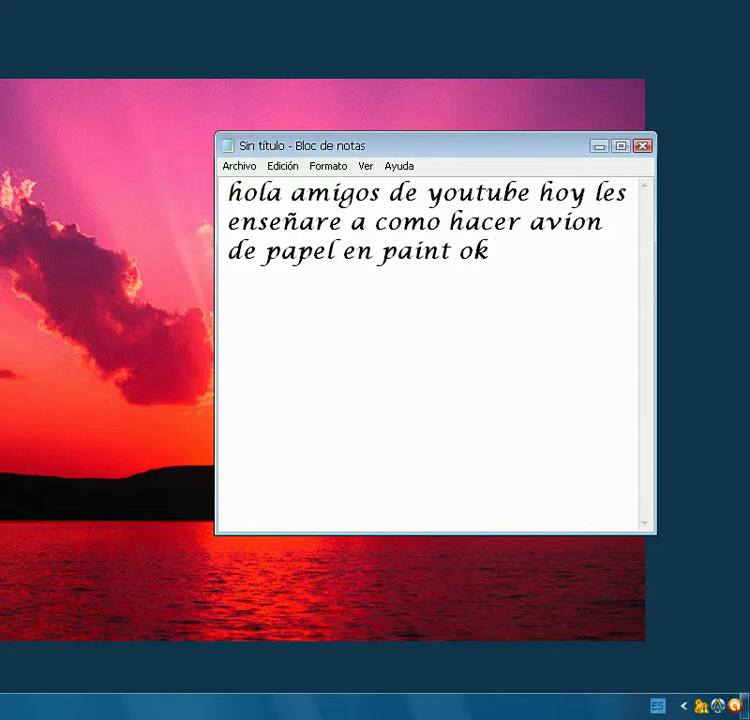
{"action": "type", "text": " dan a paint"}
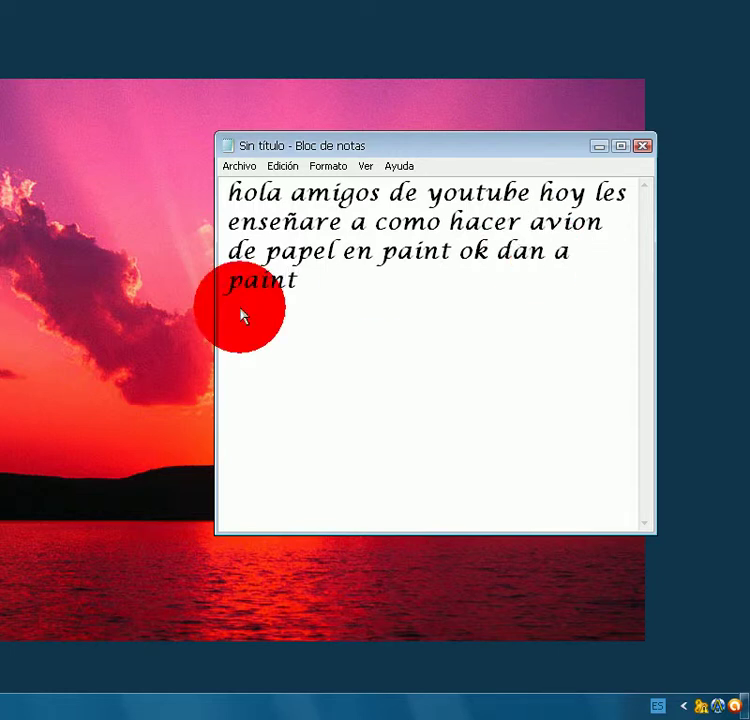
Step: Launch Paint from Start, add 'esperemos ke abra ok' to the note, and un-maximize Paint
{"action": "key", "text": "super"}
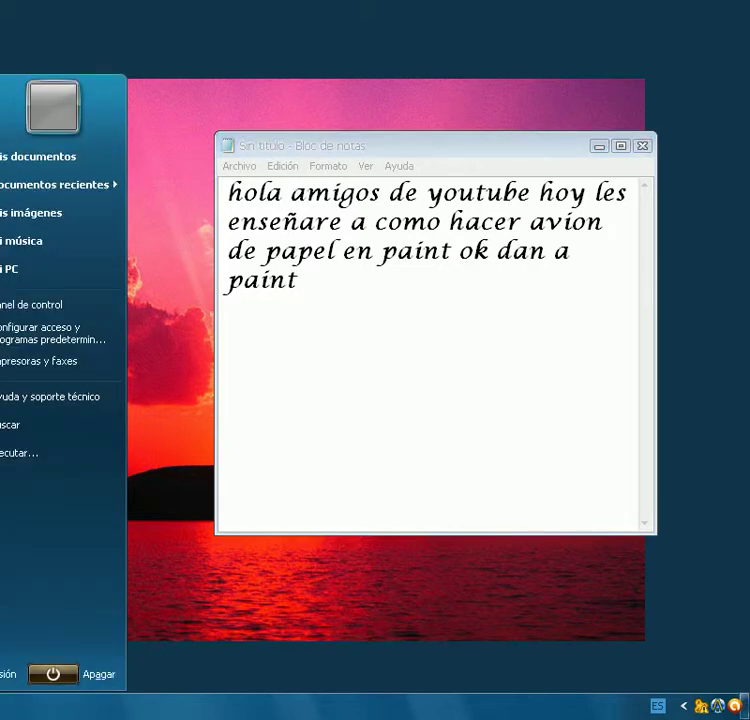
{"action": "key", "text": "Escape"}
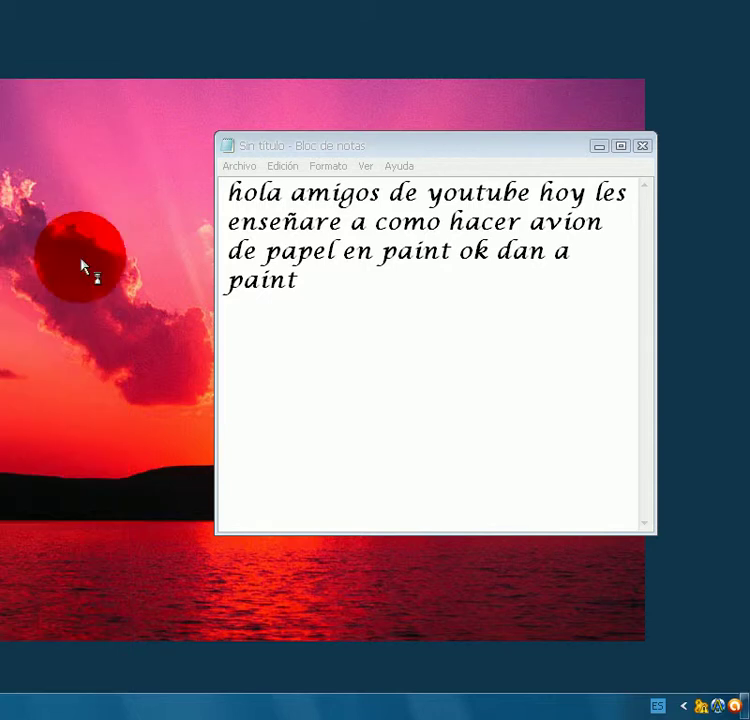
{"action": "left_click", "coordinate": [421, 308]}
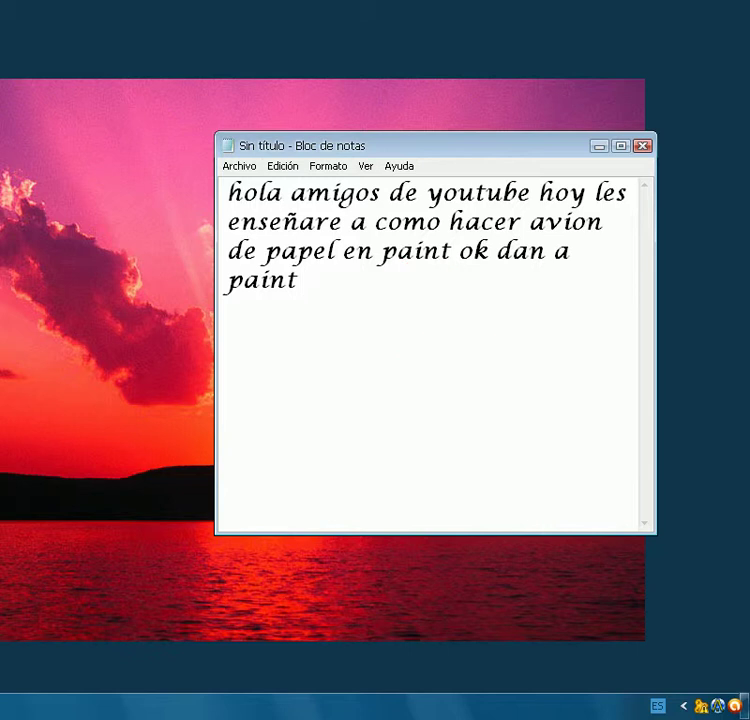
{"action": "type", "text": "esperemos "}
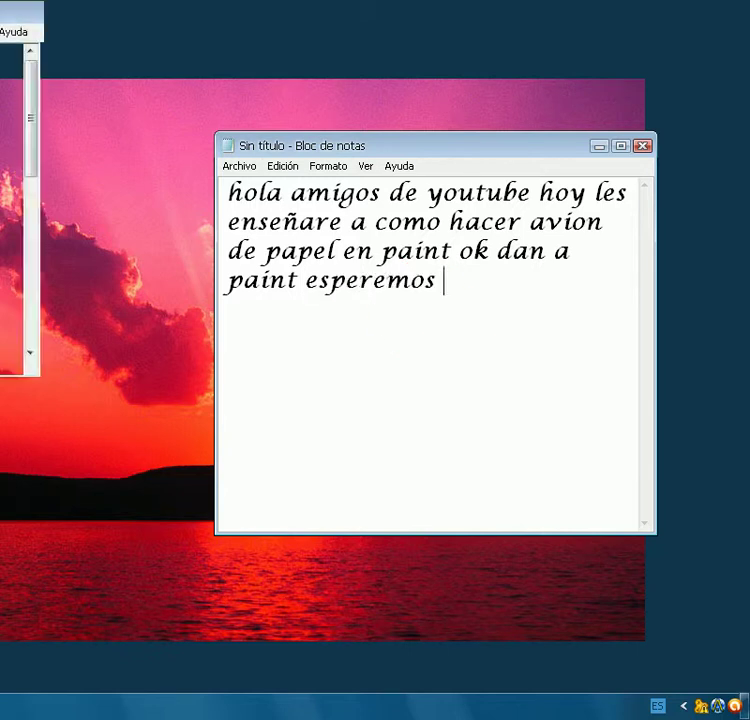
{"action": "type", "text": "ke abra"}
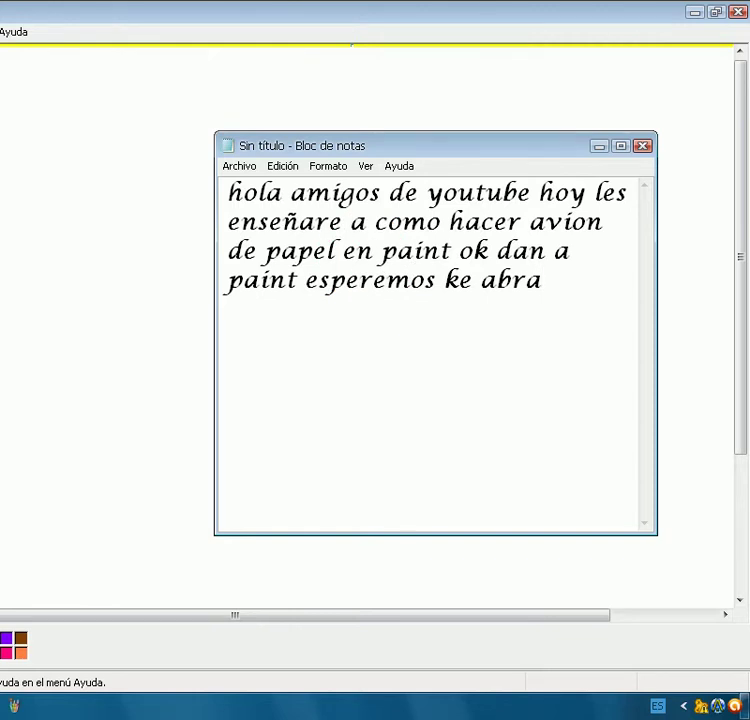
{"action": "type", "text": " ok"}
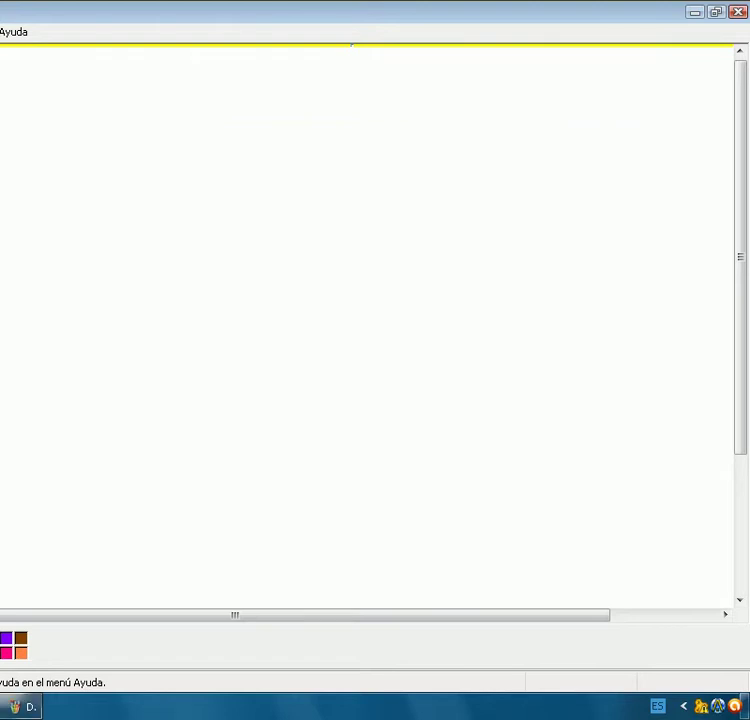
{"action": "left_click", "coordinate": [716, 14]}
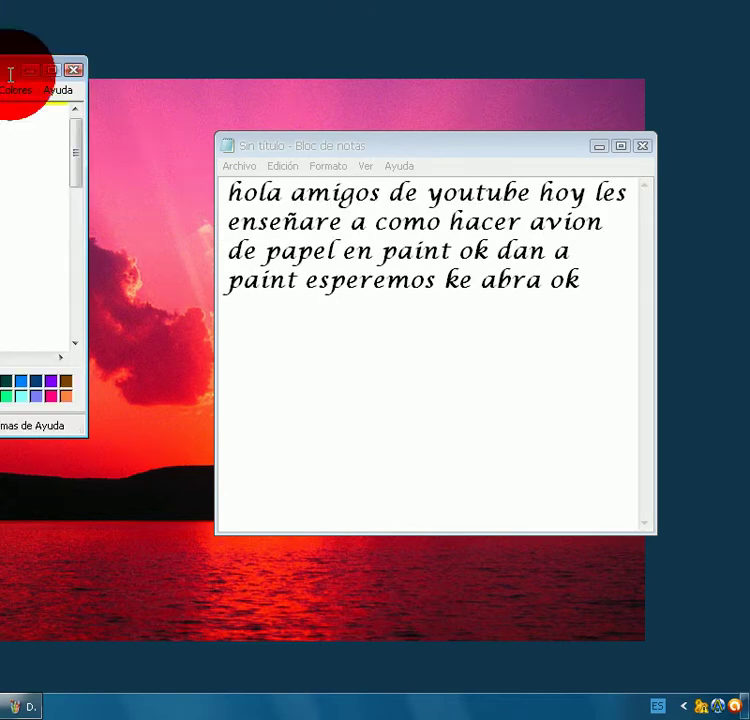
Step: Continue the note with 'dan a la raya negra', correcting the typos along the way
{"action": "left_click", "coordinate": [605, 290]}
{"action": "left_click", "coordinate": [605, 290]}
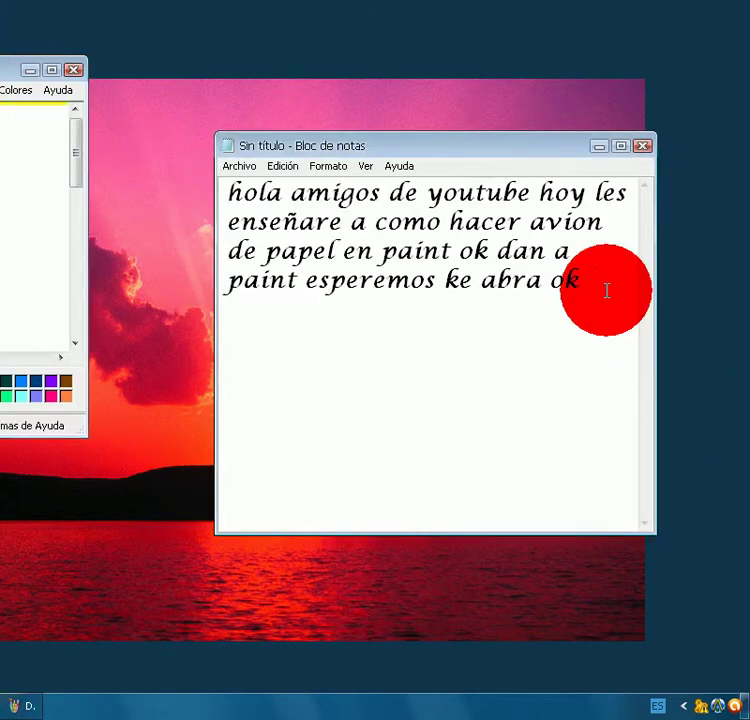
{"action": "type", "text": "dab"}
{"action": "key", "text": "BackSpace"}
{"action": "type", "text": "n a l"}
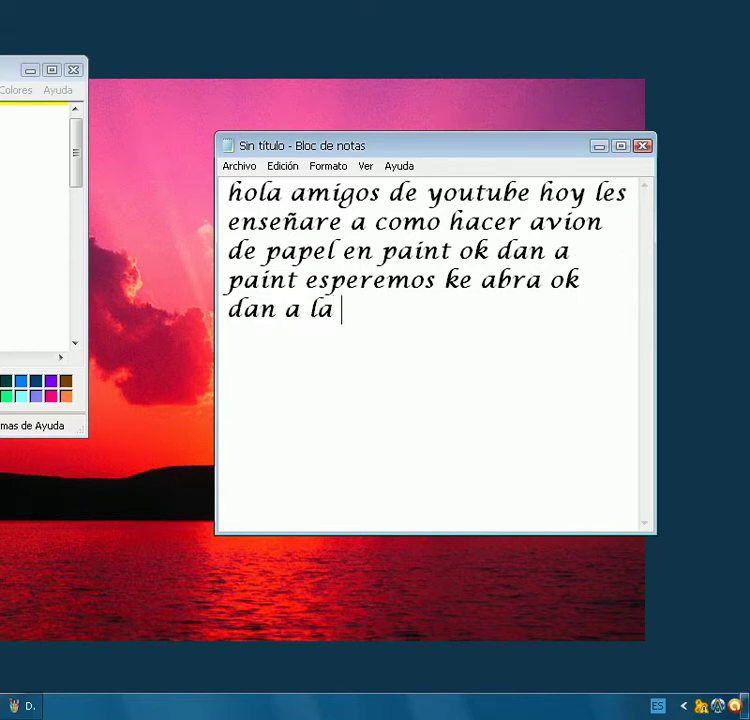
{"action": "type", "text": "ay"}
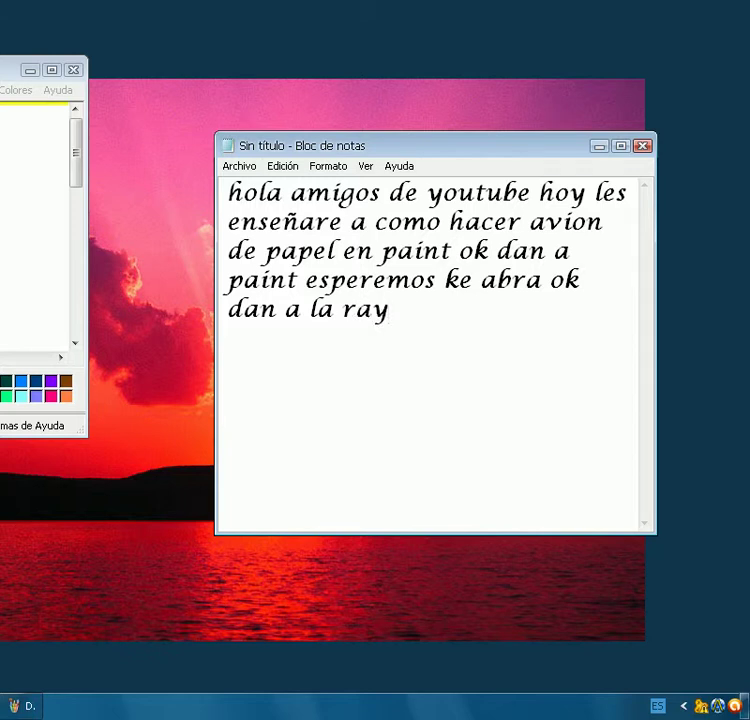
{"action": "type", "text": "a nefg"}
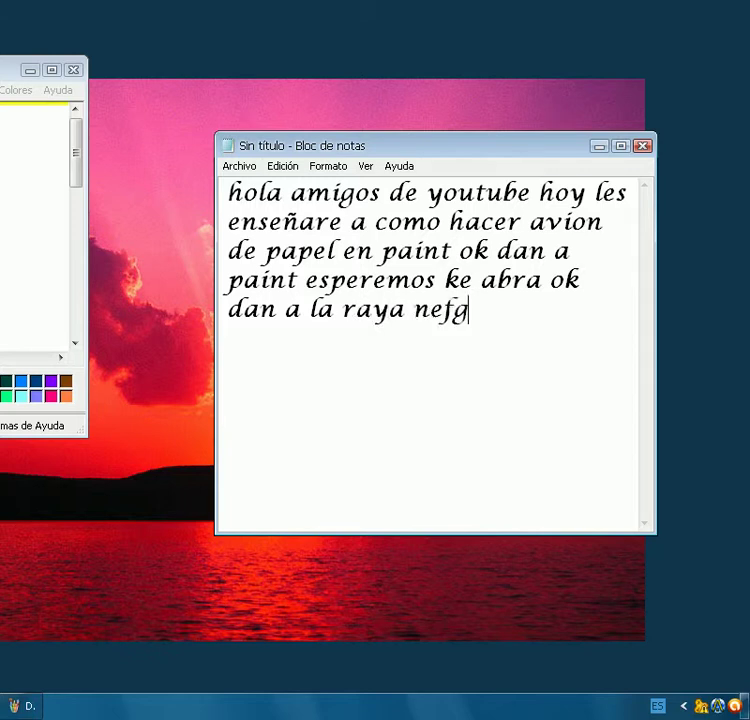
{"action": "key", "text": "BackSpace"}
{"action": "key", "text": "BackSpace"}
{"action": "type", "text": "ra"}
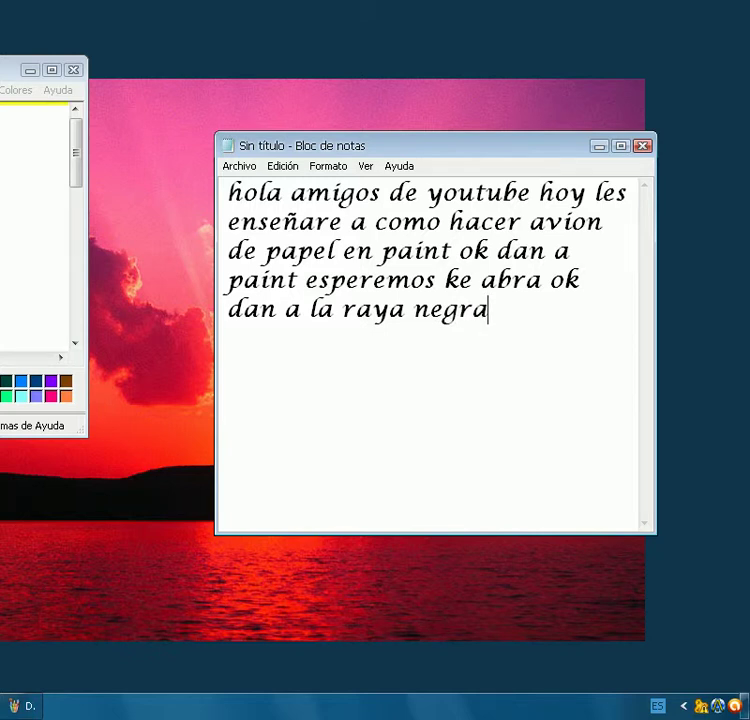
{"action": "left_click", "coordinate": [8, 72]}
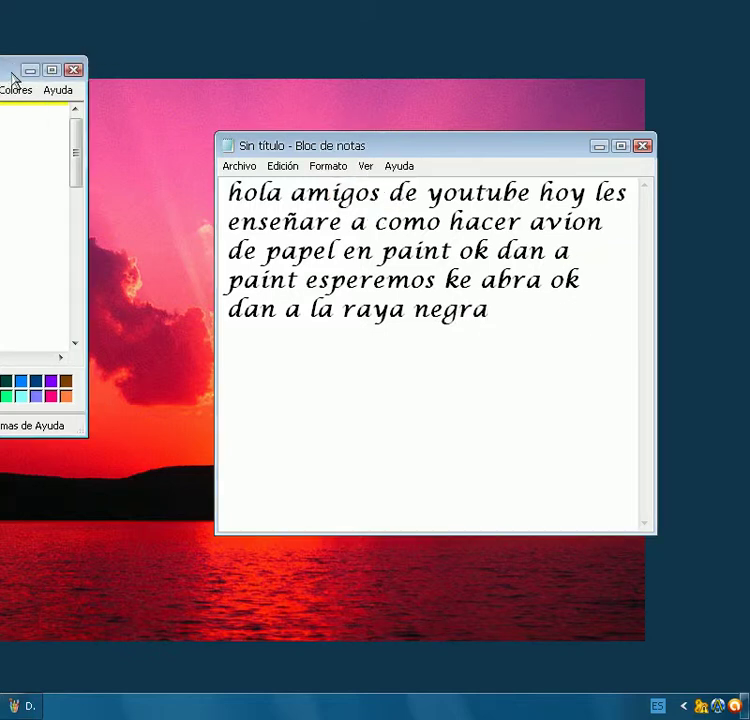
Step: Move the Paint window out over the note and widen it for a bigger blank canvas
{"action": "left_click", "coordinate": [14, 78]}
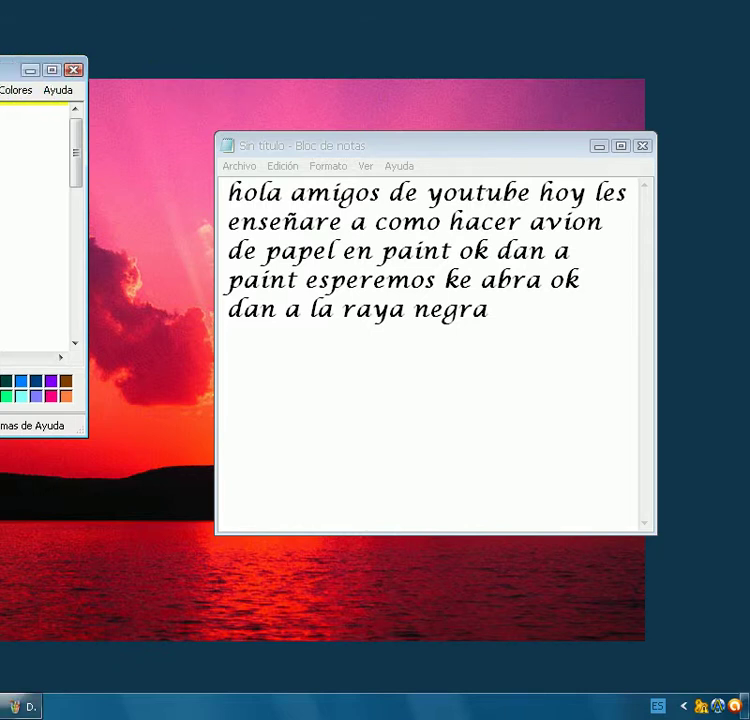
{"action": "left_click_drag", "start_coordinate": [14, 78], "coordinate": [52, 72]}
{"action": "left_click_drag", "start_coordinate": [204, 70], "coordinate": [317, 61]}
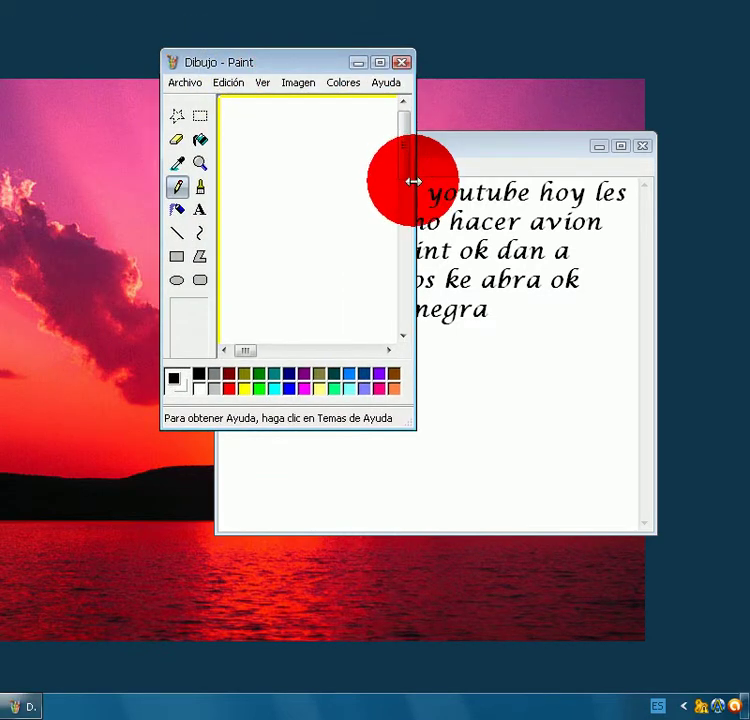
{"action": "left_click_drag", "start_coordinate": [413, 182], "coordinate": [551, 175]}
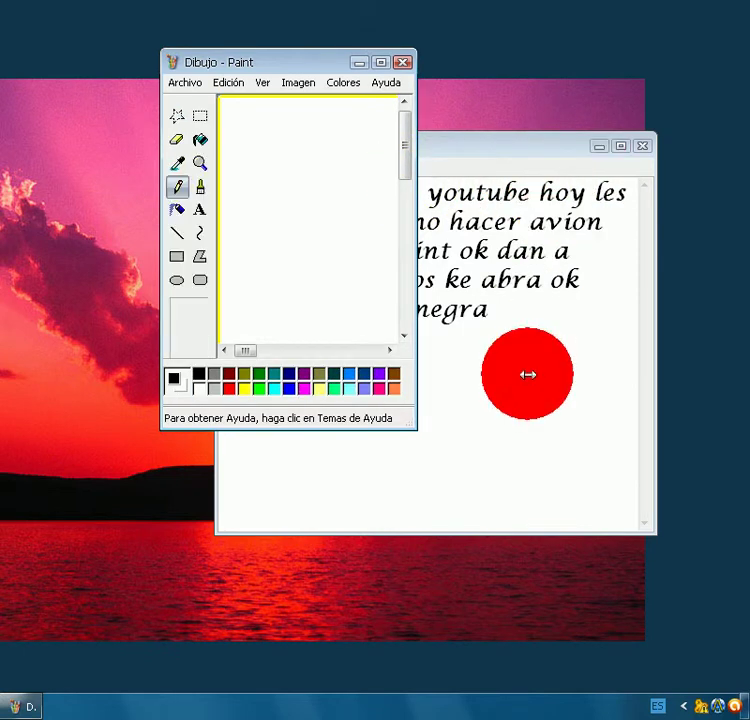
{"action": "left_click_drag", "start_coordinate": [527, 374], "coordinate": [425, 231]}
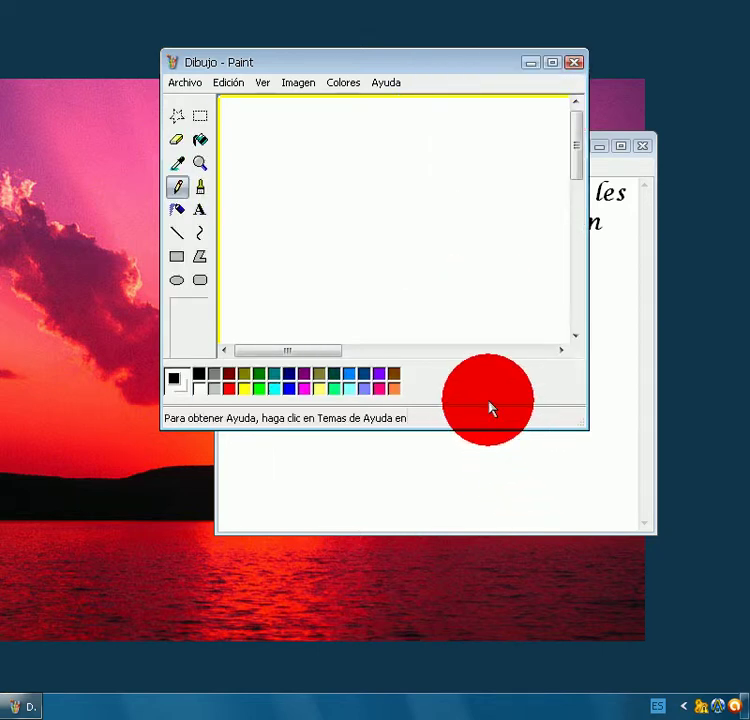
Step: Draw the paper airplane outline with three black straight lines, then choose bright green
{"action": "left_click", "coordinate": [175, 241]}
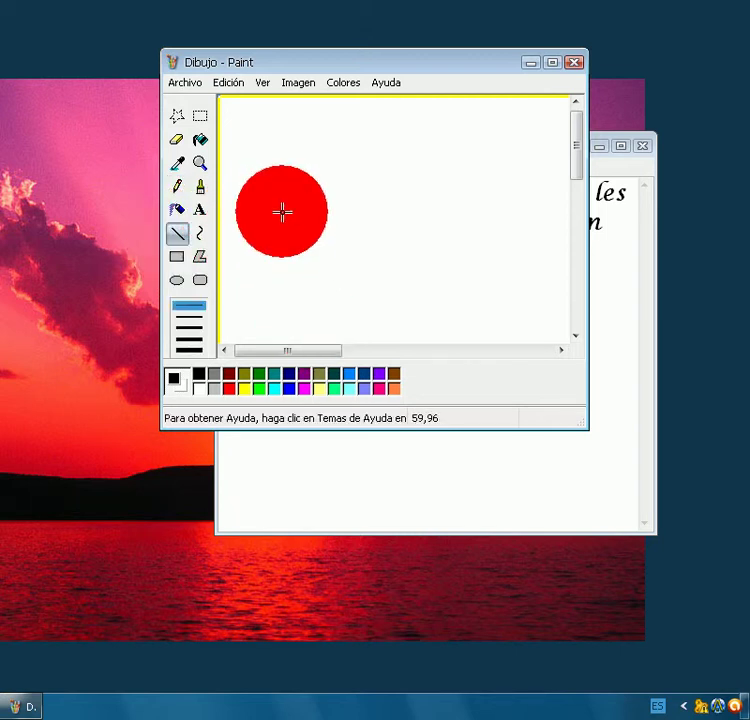
{"action": "left_click_drag", "start_coordinate": [405, 124], "coordinate": [333, 230]}
{"action": "mouse_move", "coordinate": [405, 124]}
{"action": "left_mouse_down"}
{"action": "mouse_move", "coordinate": [412, 155]}
{"action": "mouse_move", "coordinate": [440, 157]}
{"action": "mouse_move", "coordinate": [388, 206]}
{"action": "mouse_move", "coordinate": [333, 238]}
{"action": "mouse_move", "coordinate": [325, 233]}
{"action": "left_mouse_up"}
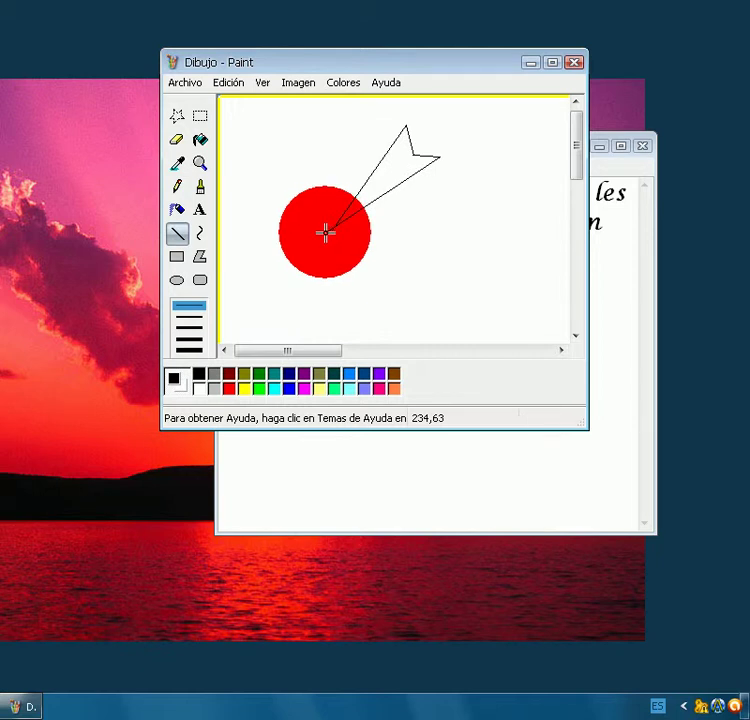
{"action": "left_click_drag", "start_coordinate": [412, 154], "coordinate": [329, 230]}
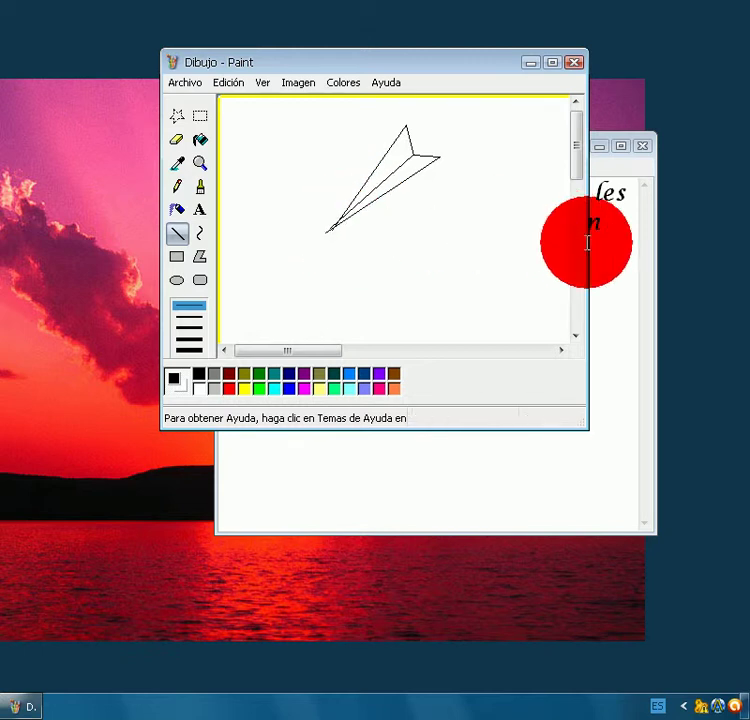
{"action": "left_click", "coordinate": [262, 389]}
{"action": "mouse_move", "coordinate": [393, 161]}
{"action": "left_mouse_down"}
{"action": "mouse_move", "coordinate": [409, 177]}
{"action": "mouse_move", "coordinate": [415, 164]}
{"action": "left_mouse_up"}
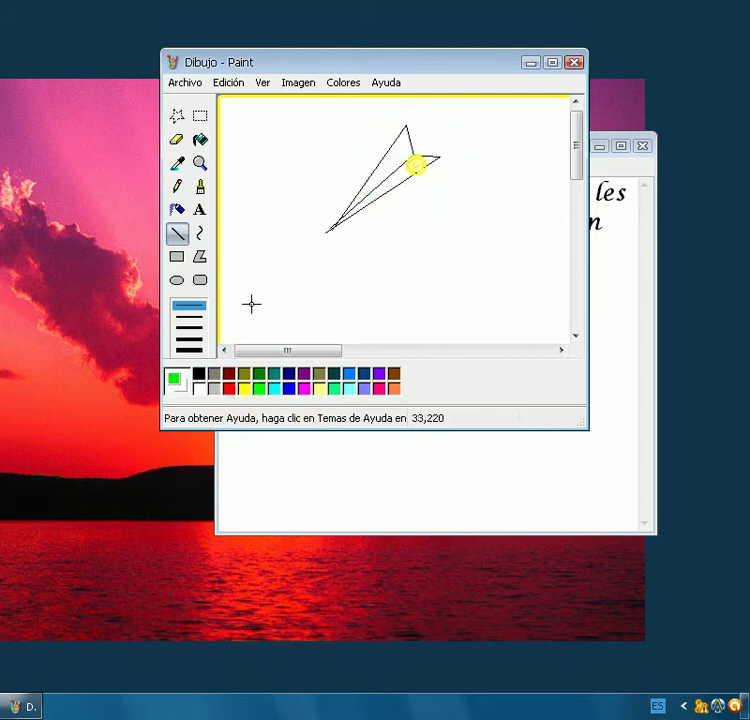
Step: Bucket-fill the airplane's lower and upper sections green, then return to the Notepad note
{"action": "left_click", "coordinate": [200, 140]}
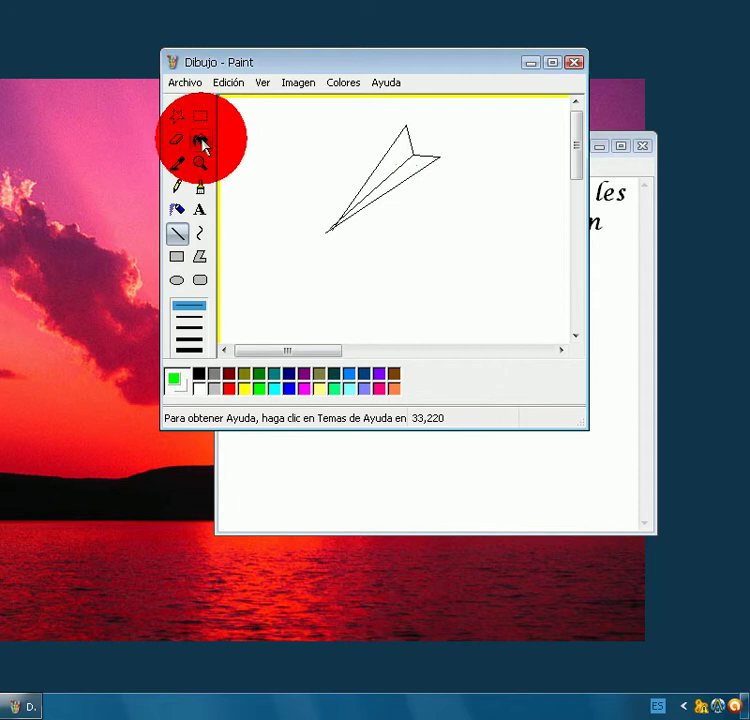
{"action": "left_click", "coordinate": [412, 162]}
{"action": "right_click", "coordinate": [405, 158]}
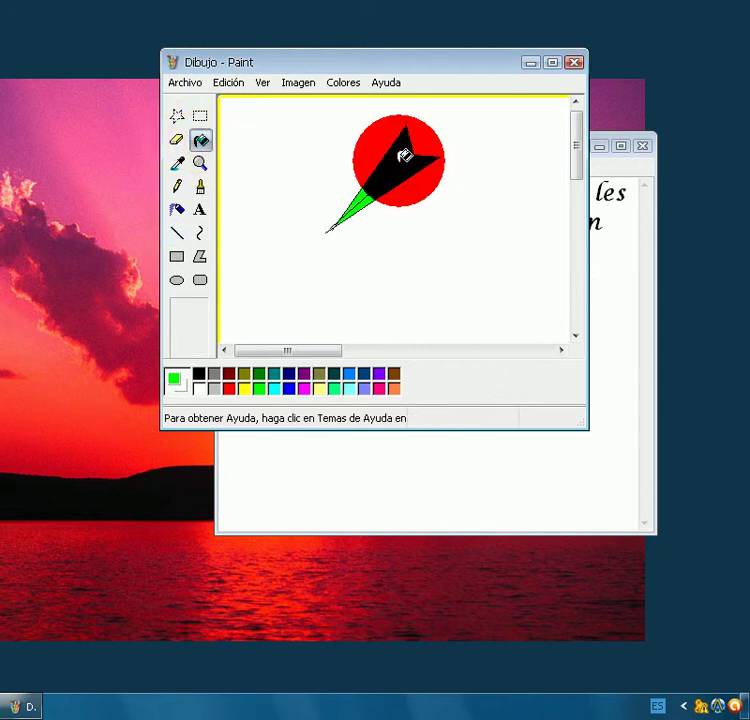
{"action": "left_click", "coordinate": [405, 158]}
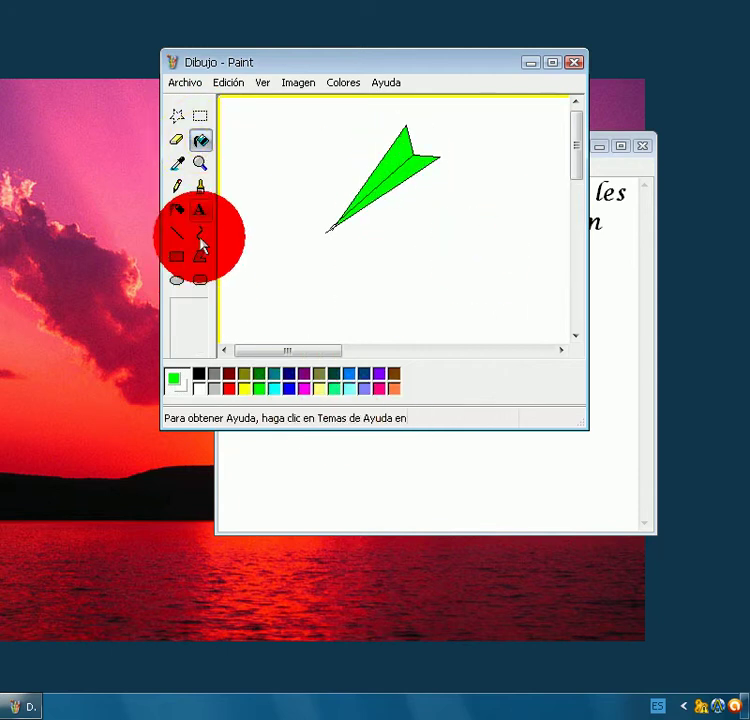
{"action": "left_click", "coordinate": [611, 223]}
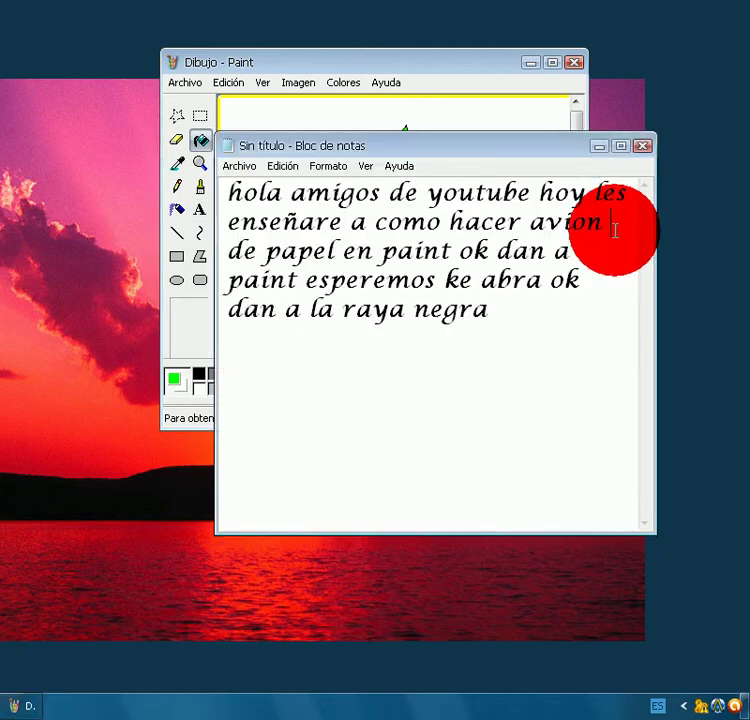
Step: Add 'lohize pequeño pero lo hago mas grande mi ren estos 2 aviones' to the note
{"action": "left_click", "coordinate": [525, 311]}
{"action": "type", "text": "lohix"}
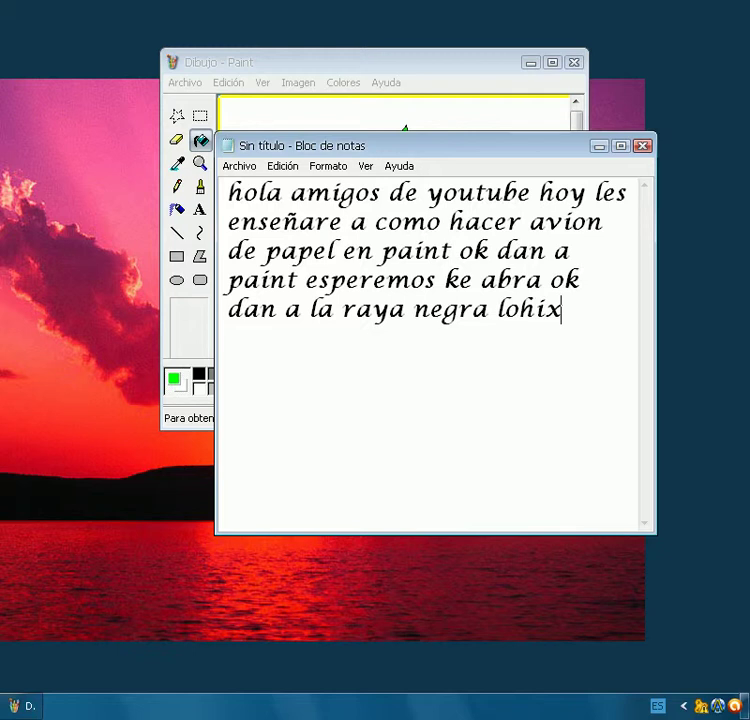
{"action": "key", "text": "BackSpace"}
{"action": "type", "text": "ze peque"}
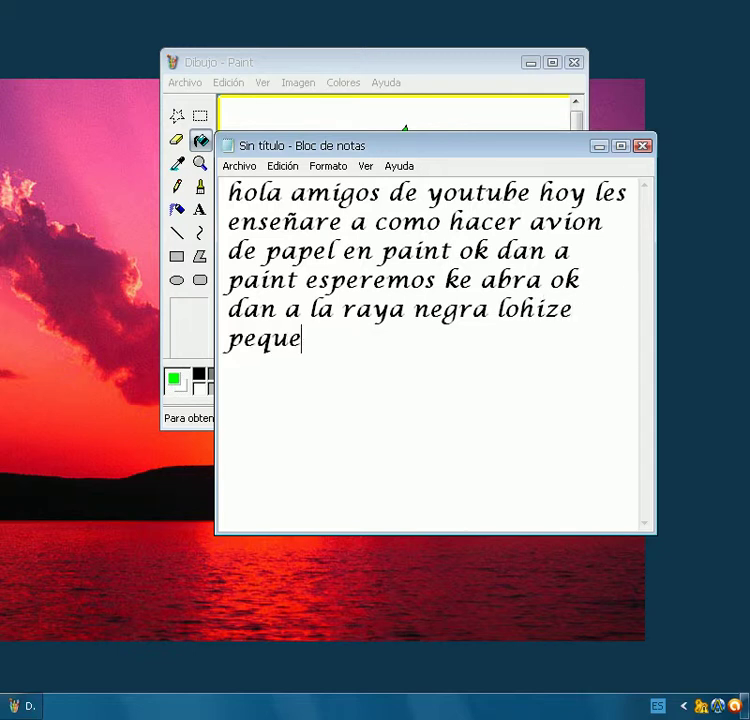
{"action": "type", "text": "ño pwe"}
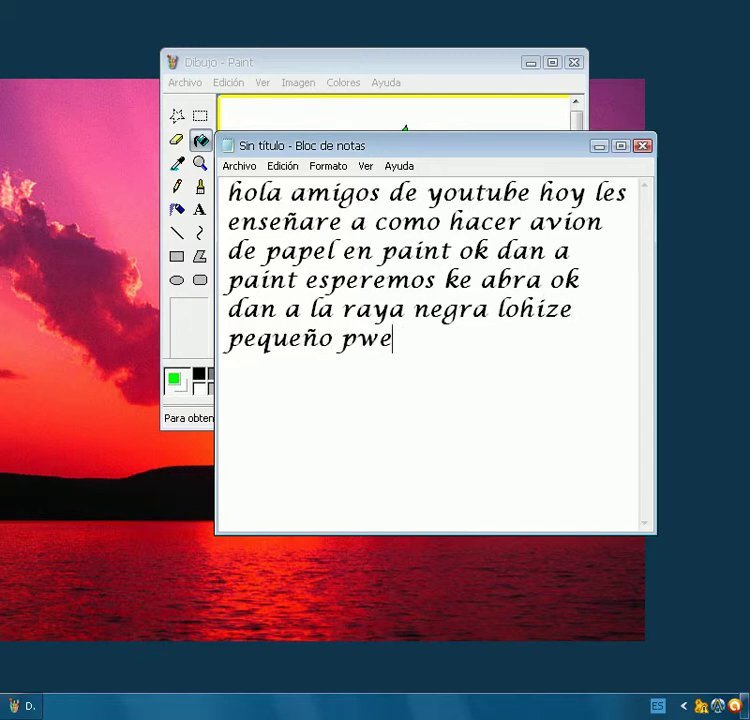
{"action": "key", "text": "BackSpace"}
{"action": "key", "text": "BackSpace"}
{"action": "type", "text": "ero"}
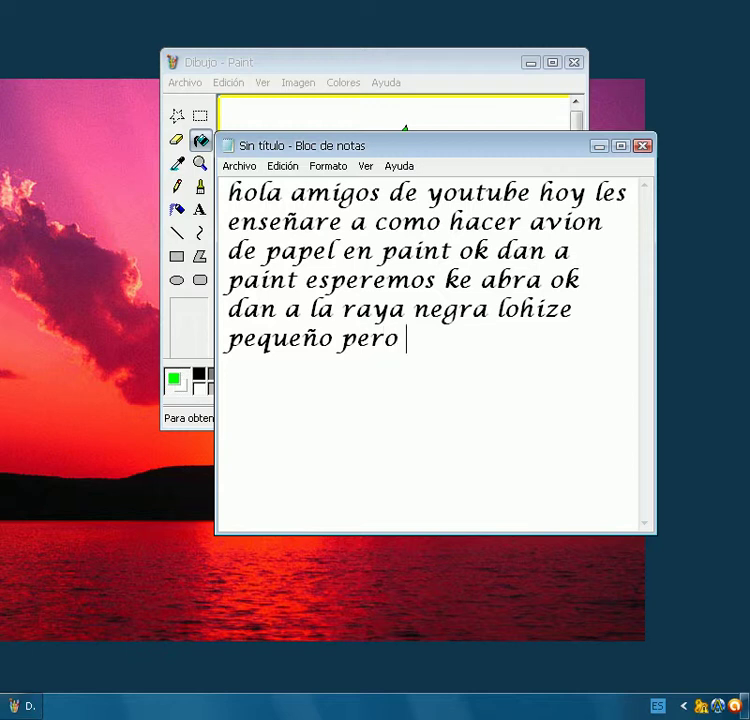
{"action": "type", "text": "a"}
{"action": "type", "text": "ago "}
{"action": "type", "text": "as "}
{"action": "type", "text": "grand"}
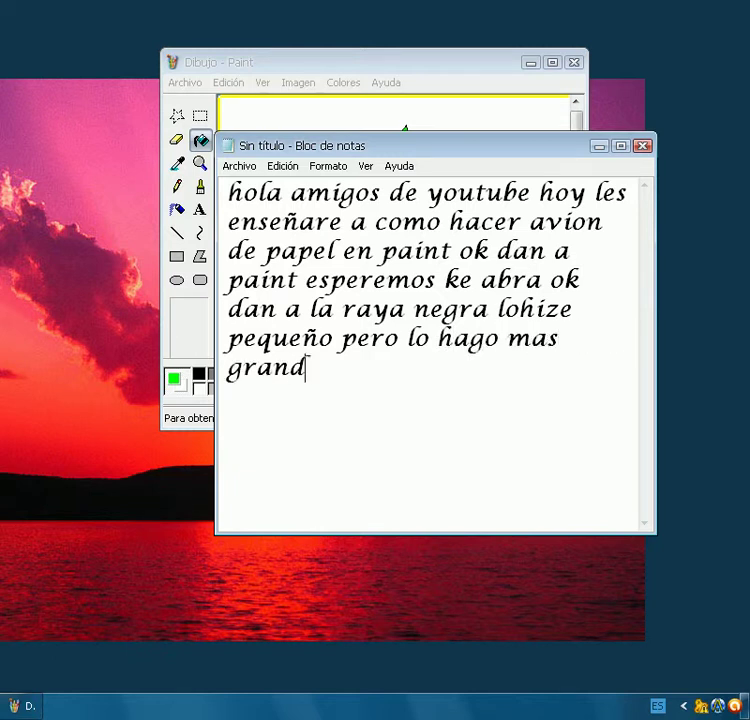
{"action": "type", "text": "m"}
{"action": "type", "text": "i ren "}
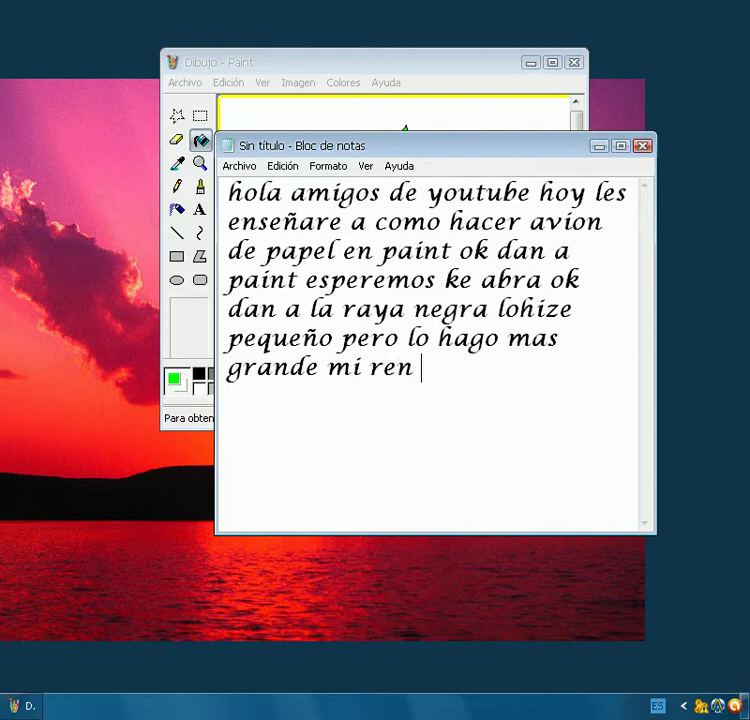
{"action": "type", "text": "estos"}
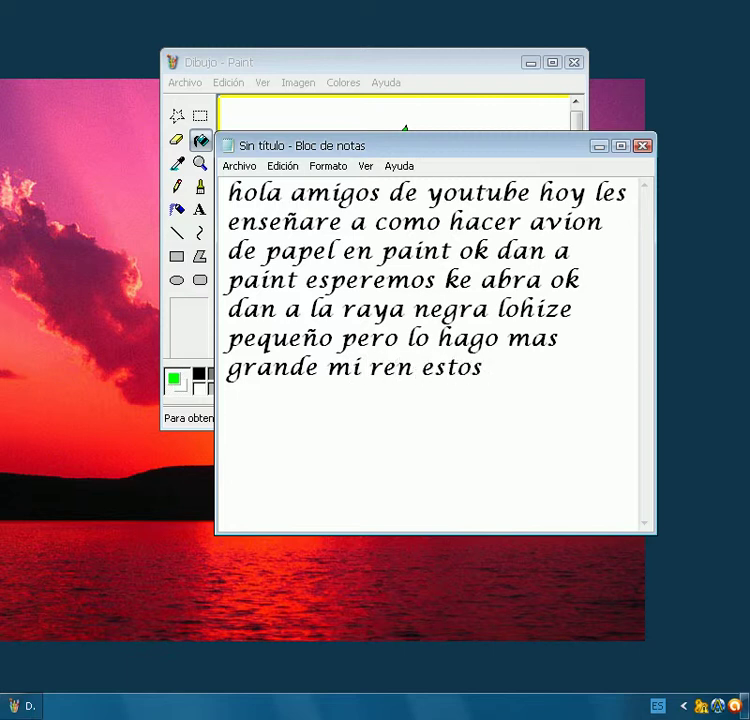
{"action": "type", "text": " 2 avion"}
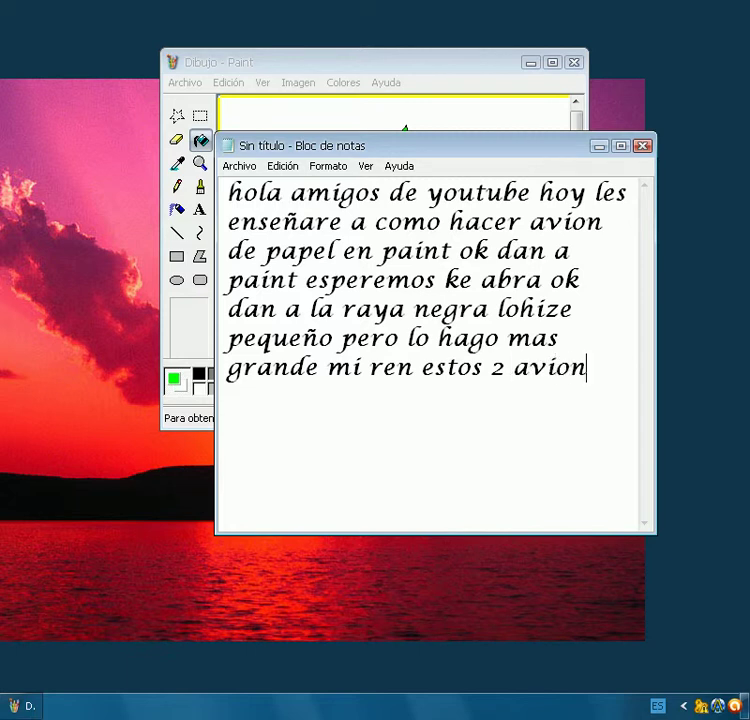
{"action": "left_click", "coordinate": [250, 285]}
{"action": "left_click", "coordinate": [288, 52]}
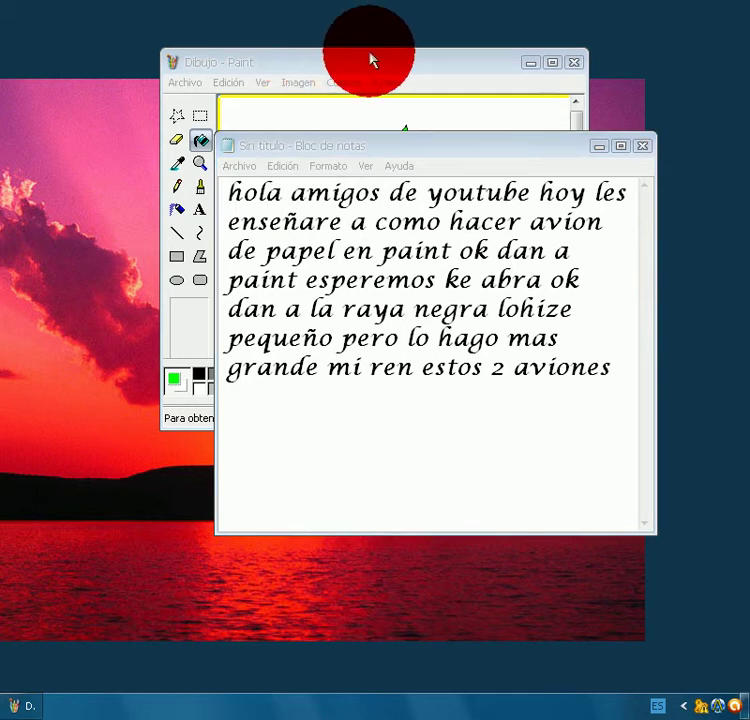
Step: Close Paint and display the finished blue, red and green 'AVION' airplane picture
{"action": "left_click", "coordinate": [583, 63]}
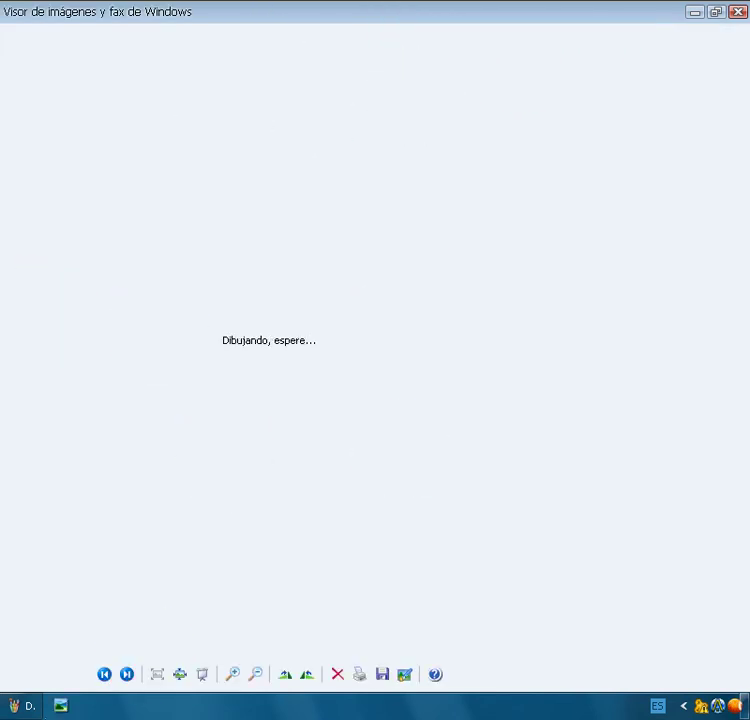
{"action": "left_click", "coordinate": [58, 705]}
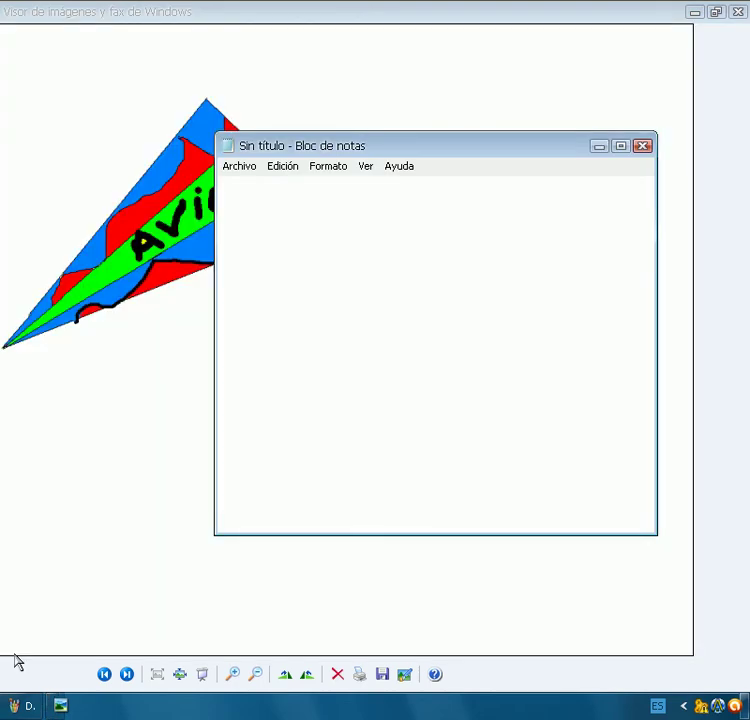
{"action": "left_click", "coordinate": [12, 152]}
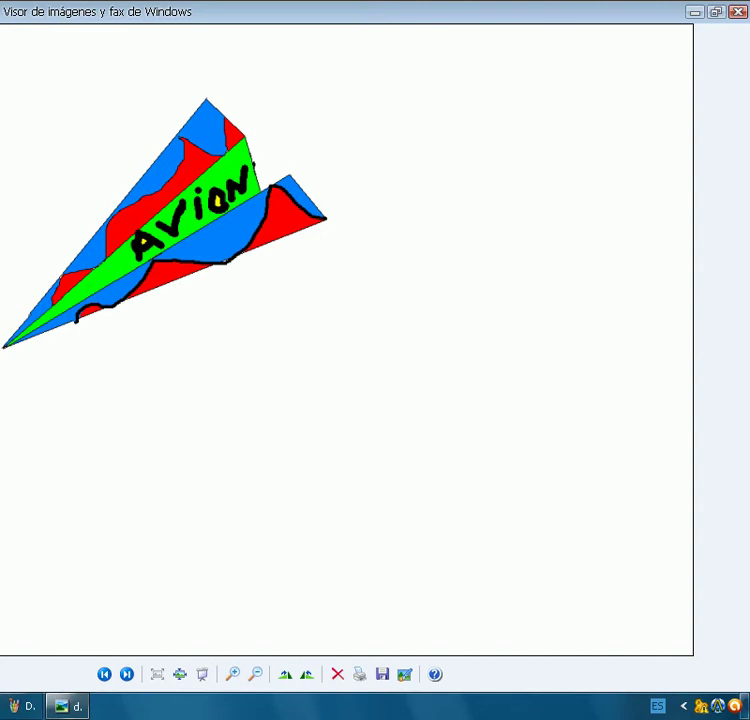
{"action": "left_click", "coordinate": [30, 706]}
Step: Type 'ren ese' in the note and shrink the image viewer to a window moved slightly right
{"action": "left_click", "coordinate": [577, 332]}
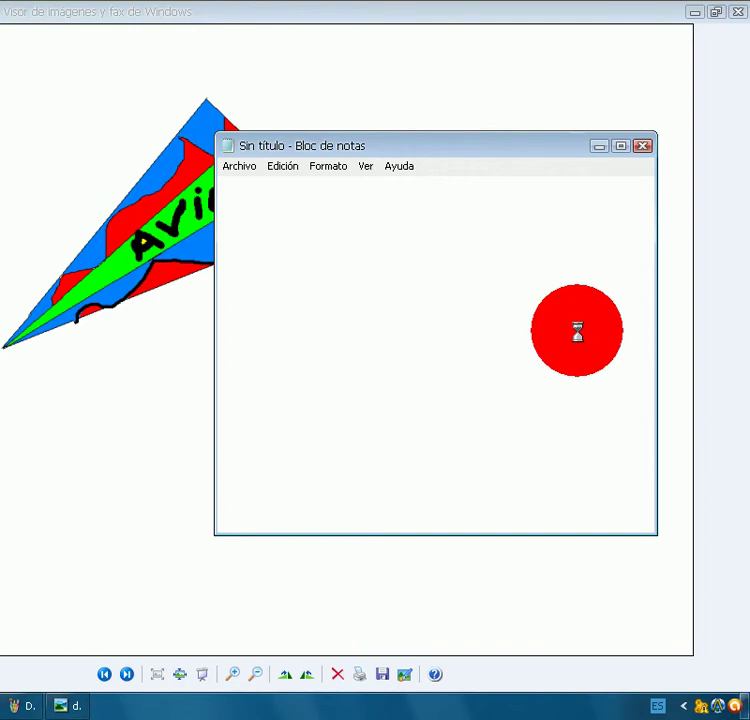
{"action": "type", "text": "grande mi ren"}
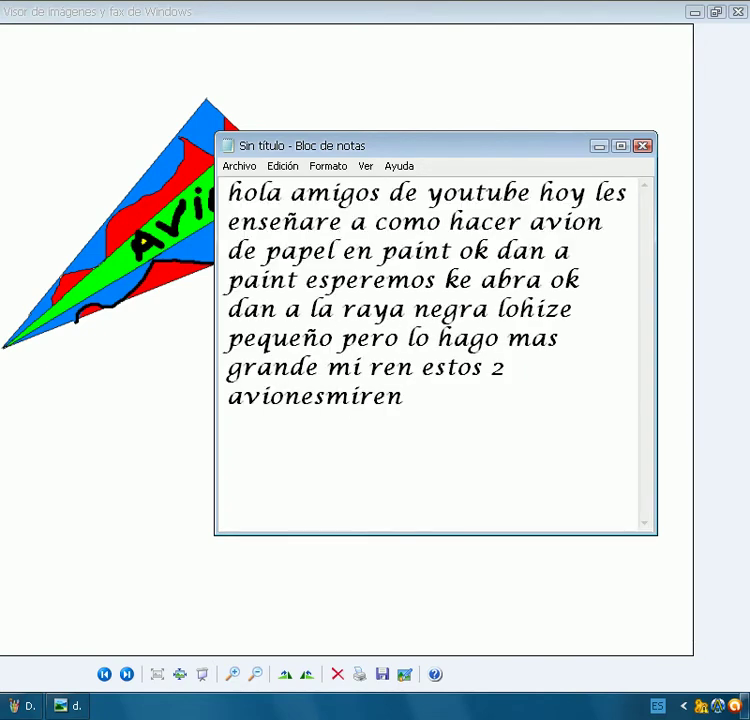
{"action": "type", "text": " ese"}
{"action": "left_click", "coordinate": [718, 14]}
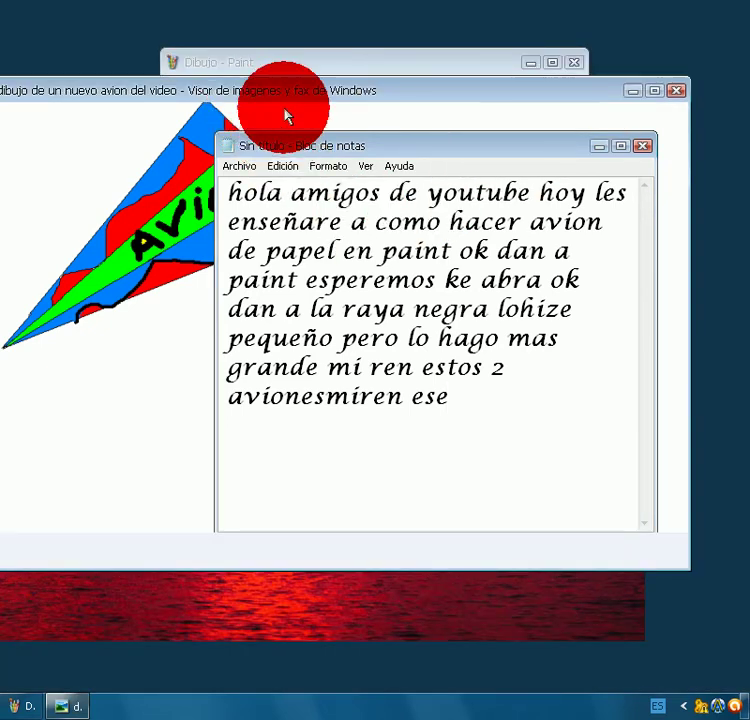
{"action": "left_click_drag", "start_coordinate": [308, 88], "coordinate": [369, 104]}
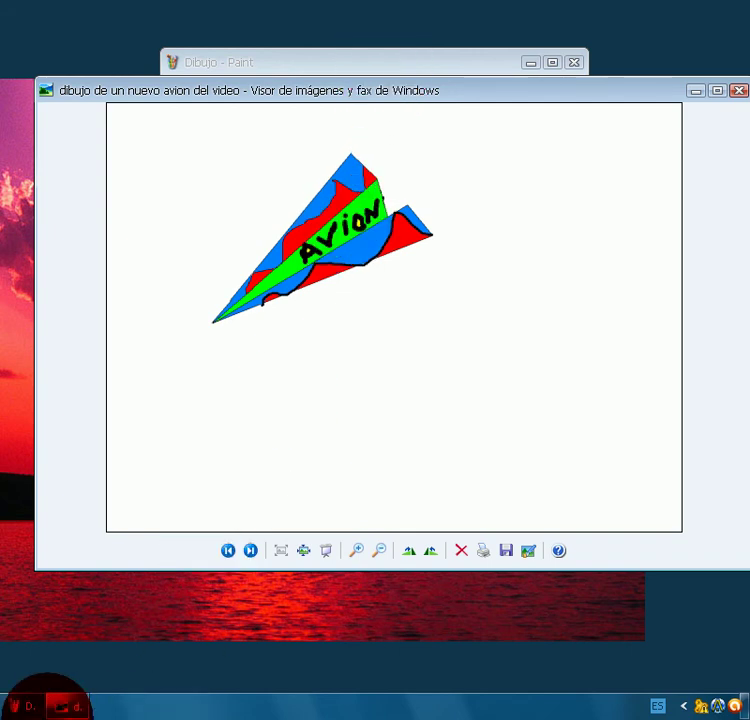
{"action": "left_click", "coordinate": [560, 384]}
Step: Type 'ok me tengo que depedir eso era todo adios' and, below it, 'suscribanse y comenten adiossss'
{"action": "type", "text": "ok me tengo "}
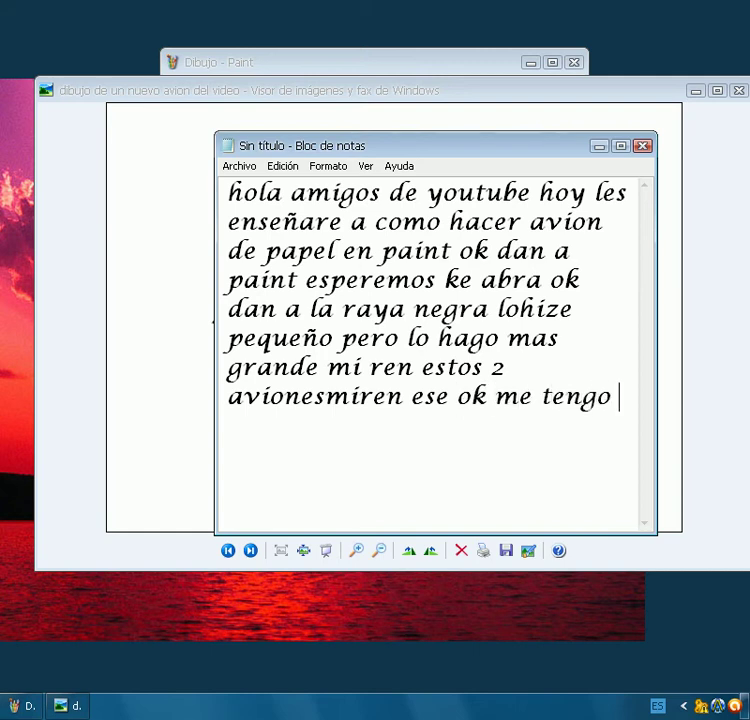
{"action": "type", "text": "que"}
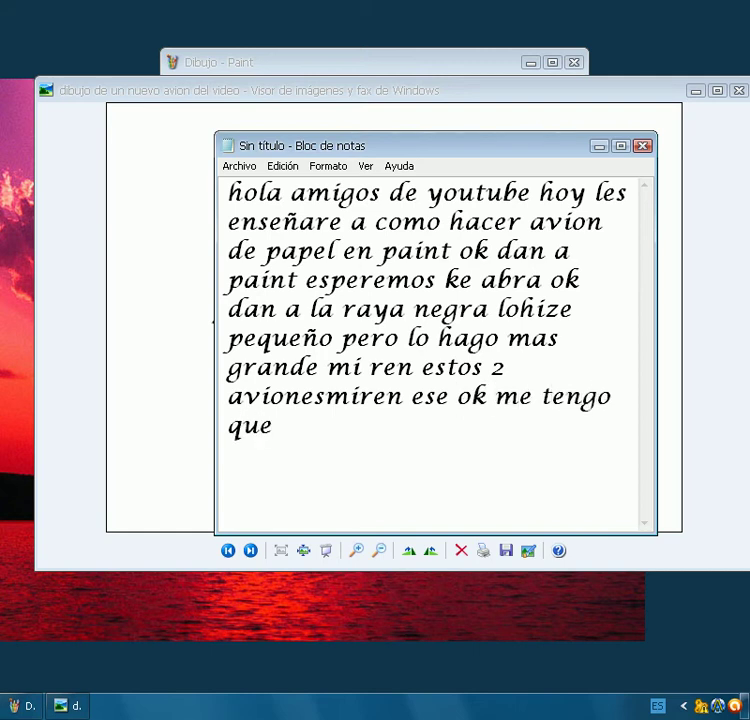
{"action": "type", "text": " depedir"}
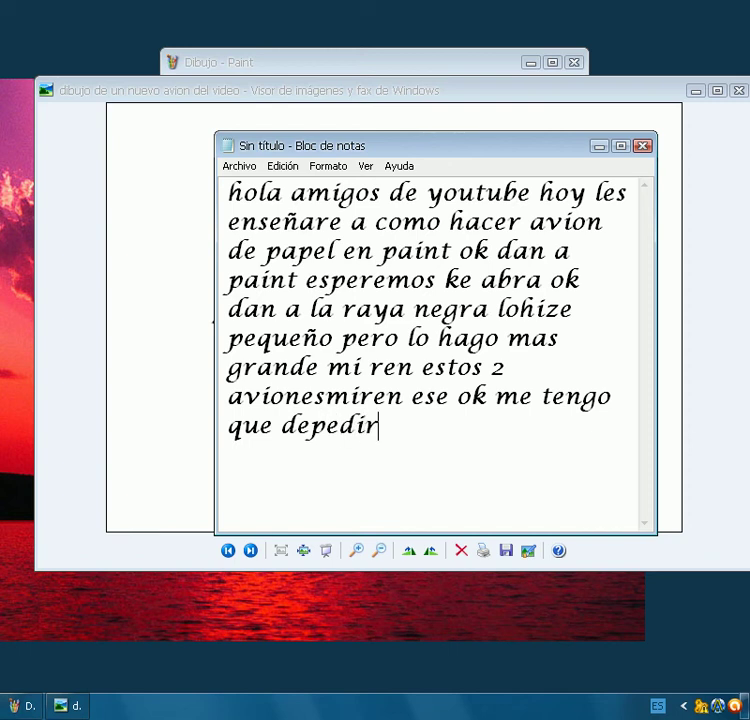
{"action": "type", "text": " eso era todo adios"}
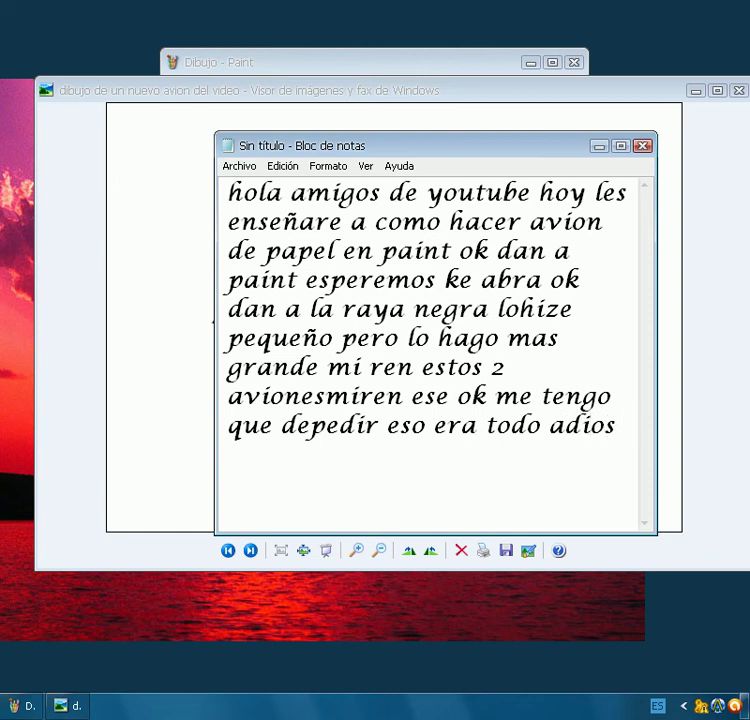
{"action": "type", "text": "  suscr"}
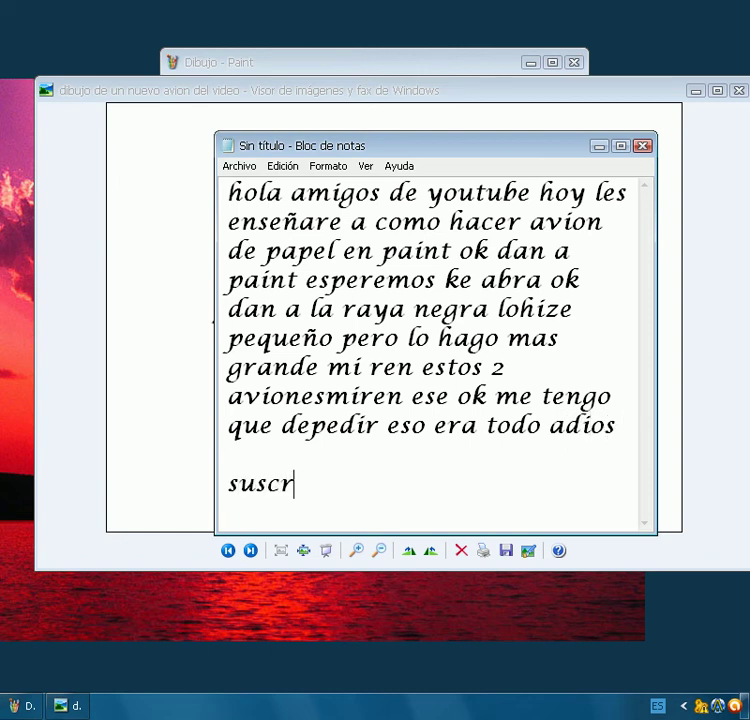
{"action": "type", "text": "ibanse y c"}
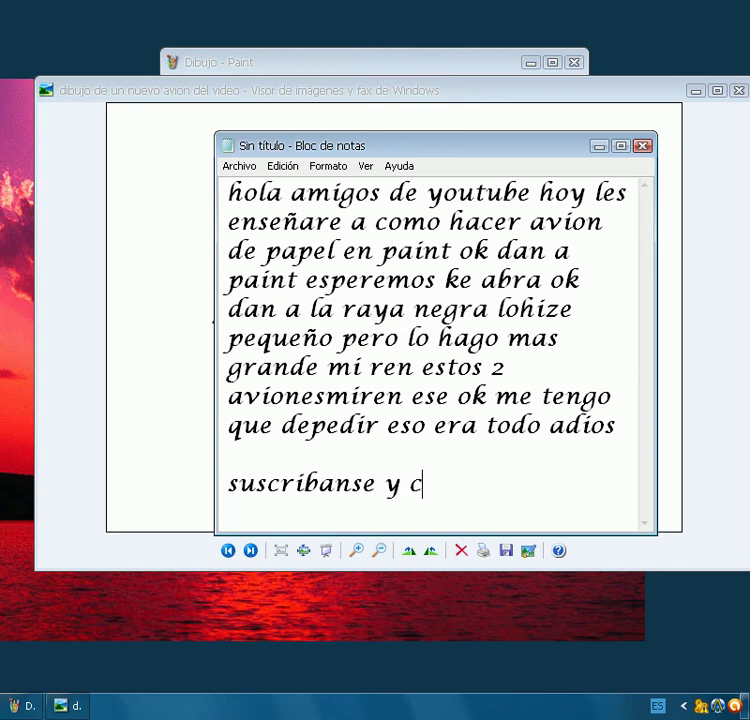
{"action": "type", "text": "omenten "}
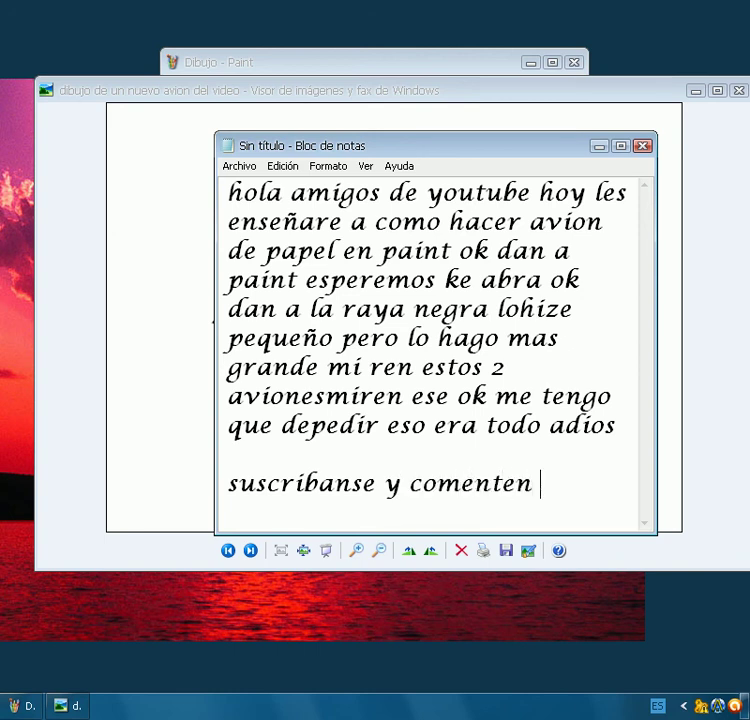
{"action": "type", "text": "adiosssss"}
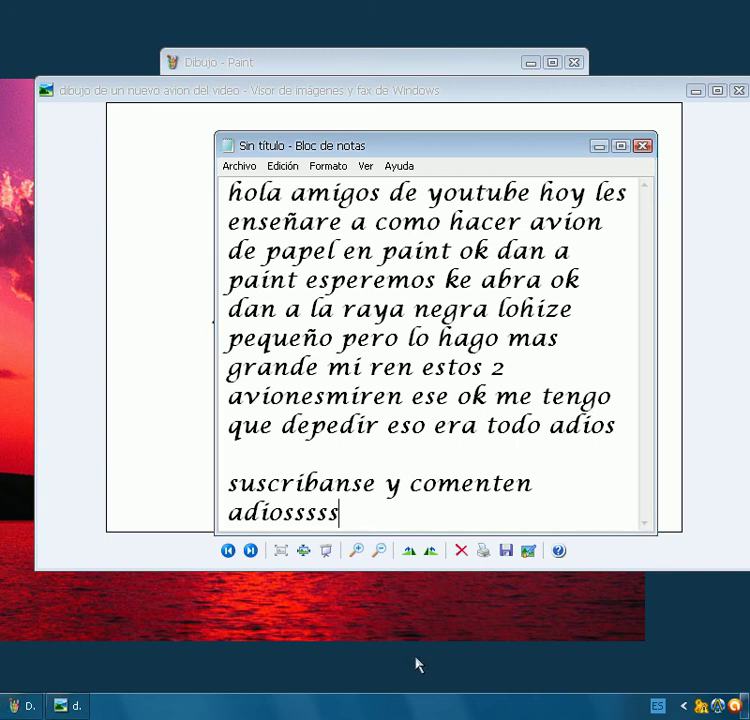
{"action": "left_click", "coordinate": [681, 638]}
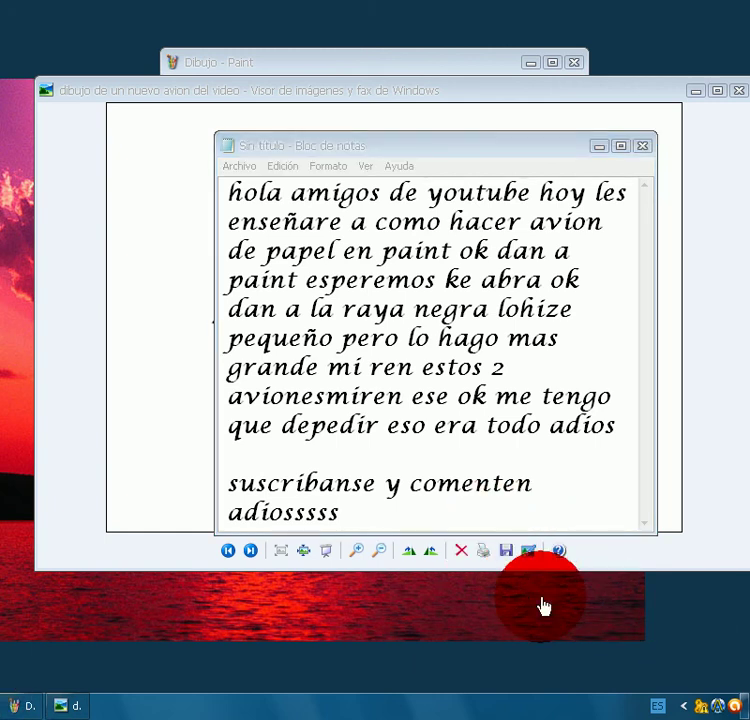
{"action": "left_click", "coordinate": [720, 617]}
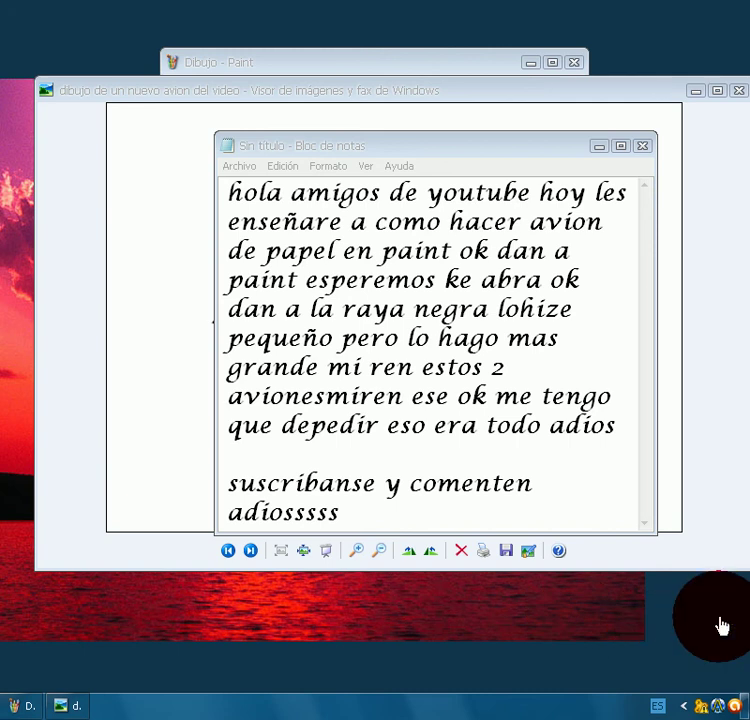